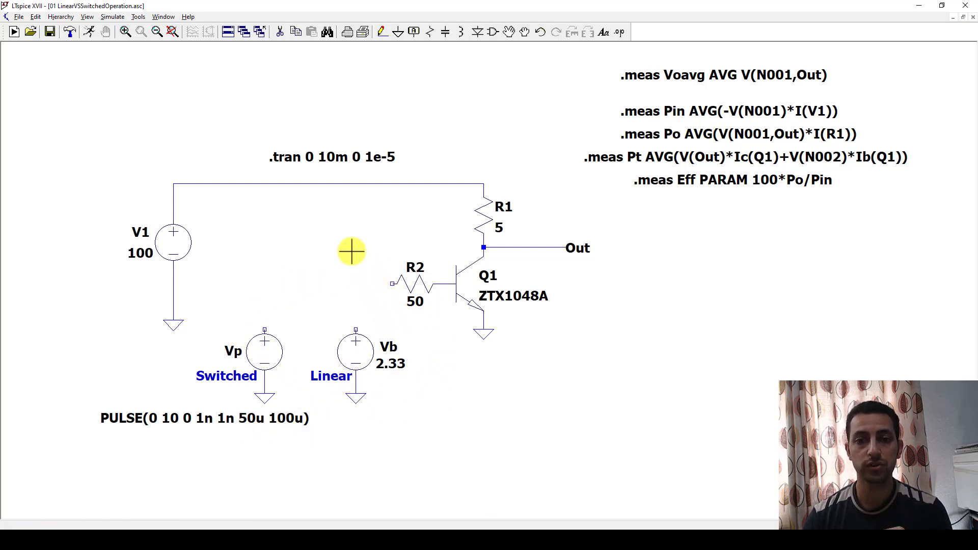
- Wire the positive terminal of the linear source Vb to the free end of base resistor R2
left_click(382, 32)
left_click(355, 330)
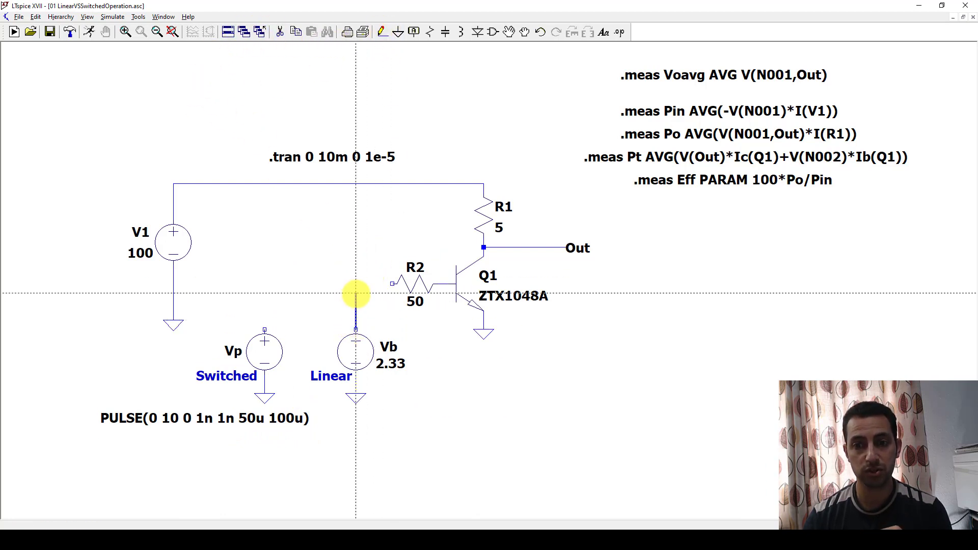
left_click(392, 284)
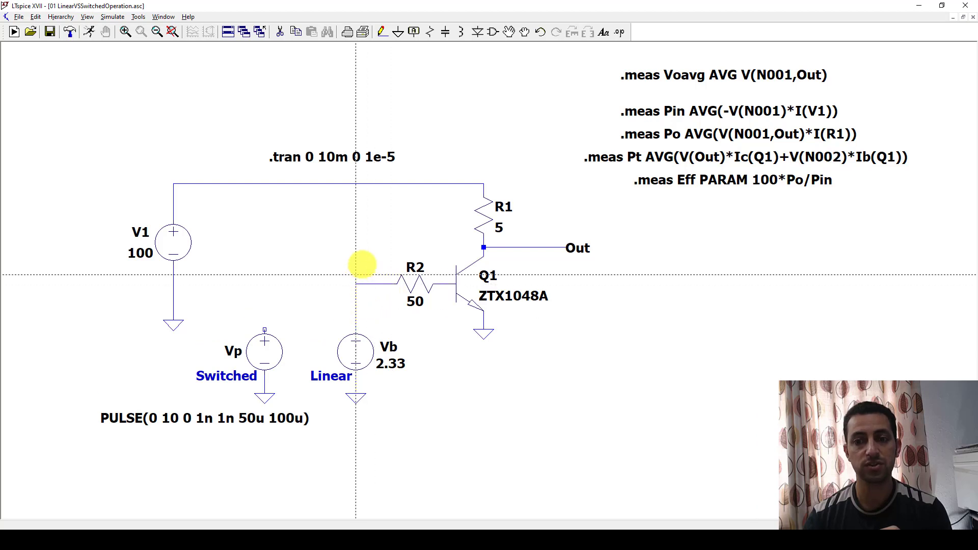
right_click(357, 265)
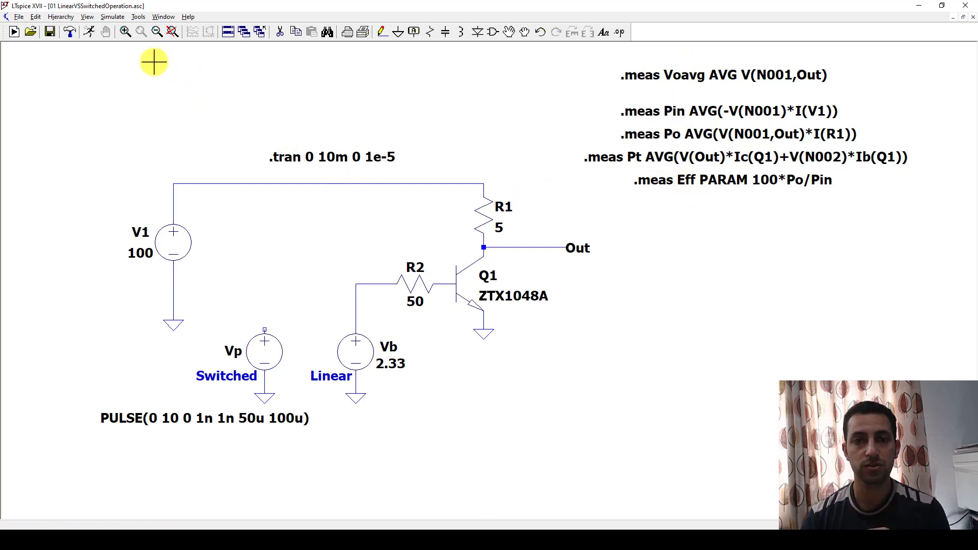
- Run the transient simulation and plot the voltage across load resistor R1, from the supply node to Out
left_click(91, 32)
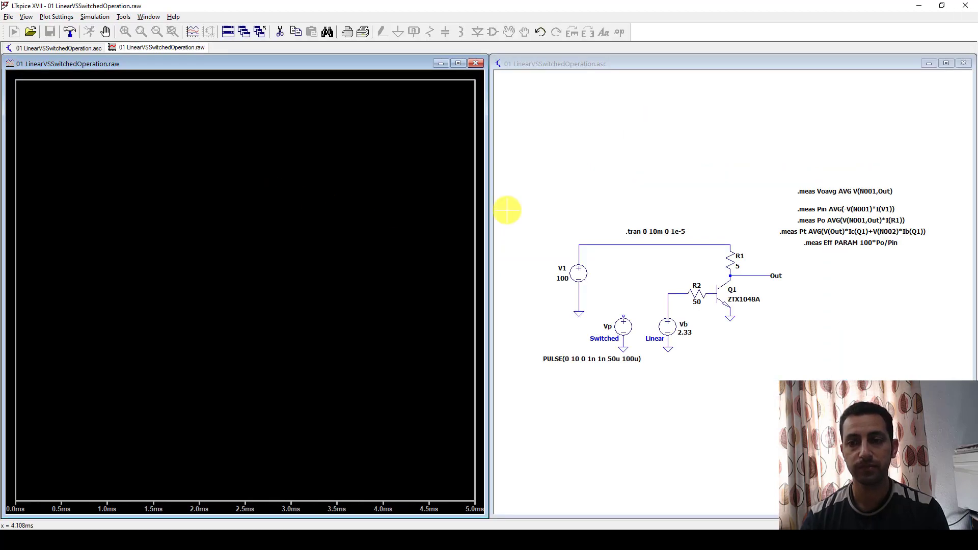
left_click(642, 174)
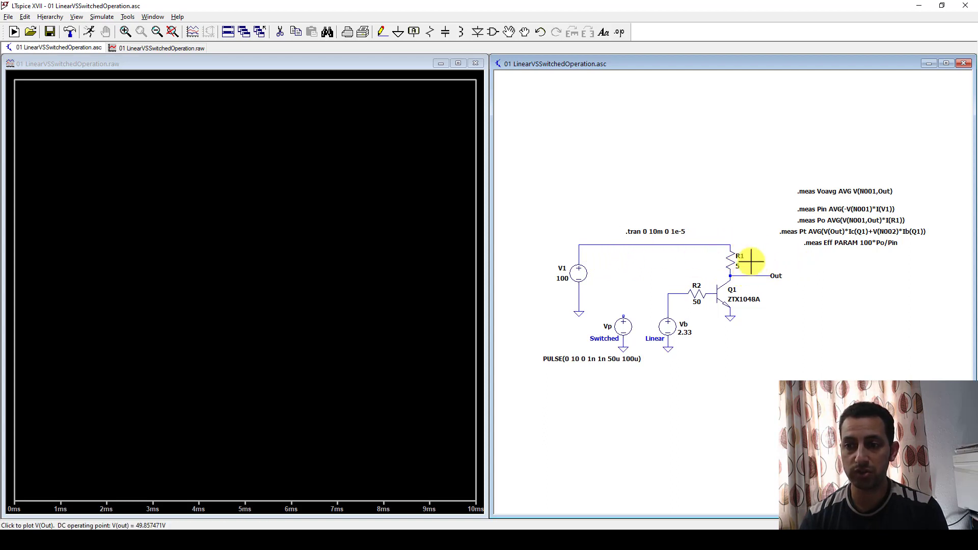
scroll(757, 282, "up", 1)
scroll(757, 282, "up", 3)
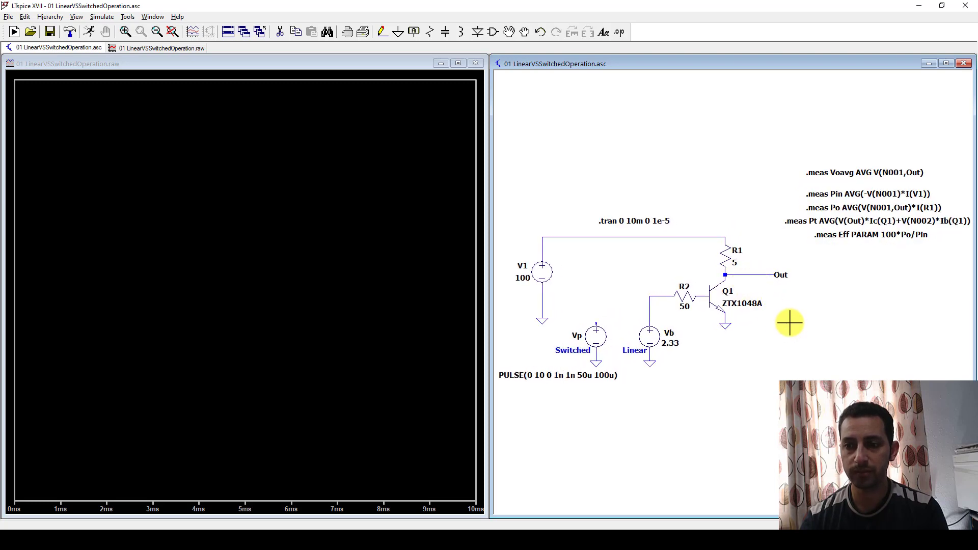
scroll(834, 350, "down", 1)
scroll(805, 345, "up", 2)
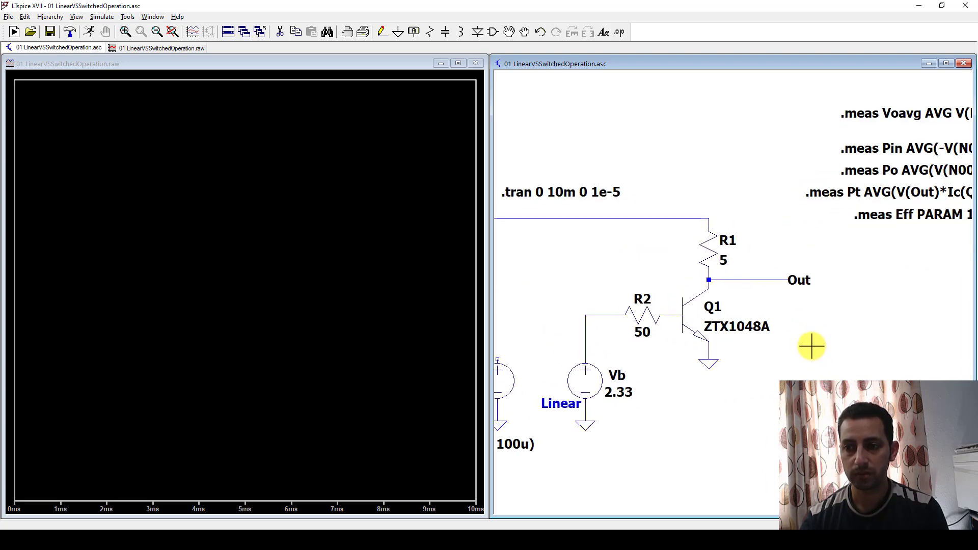
left_click_drag(811, 346, 943, 306)
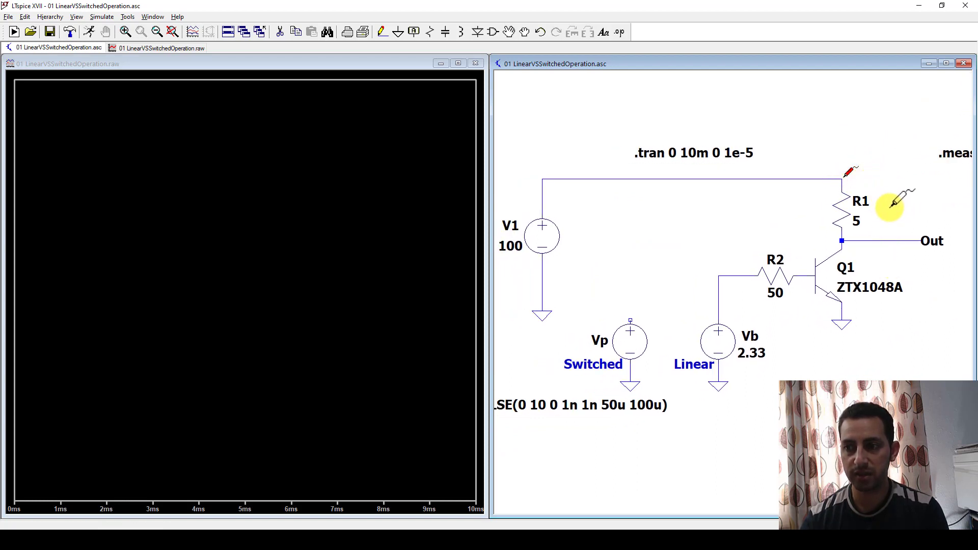
left_click_drag(875, 234, 842, 241)
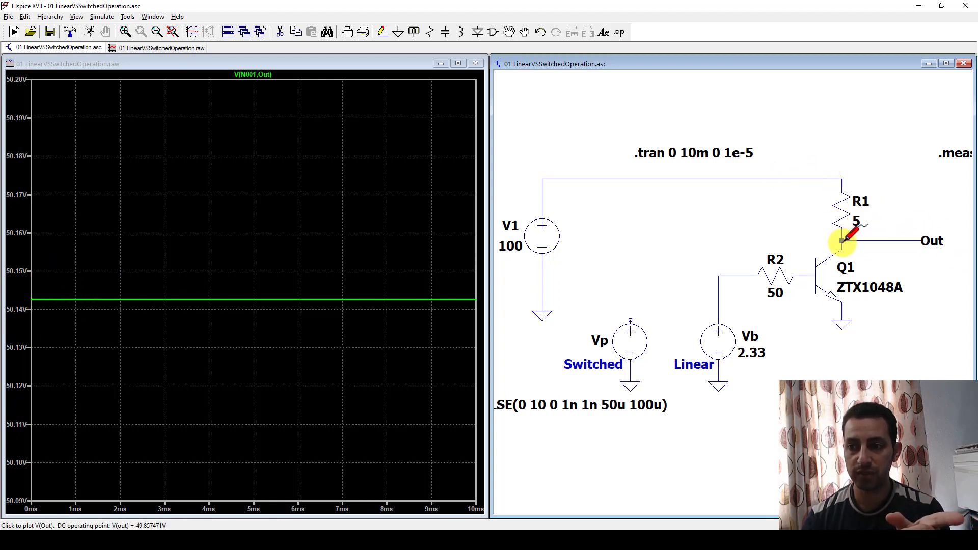
- Add traces for transistor Q1's collector-emitter voltage and its power dissipation
mouse_move(843, 241)
left_mouse_down()
mouse_move(884, 253)
mouse_move(870, 302)
mouse_move(841, 316)
left_mouse_up()
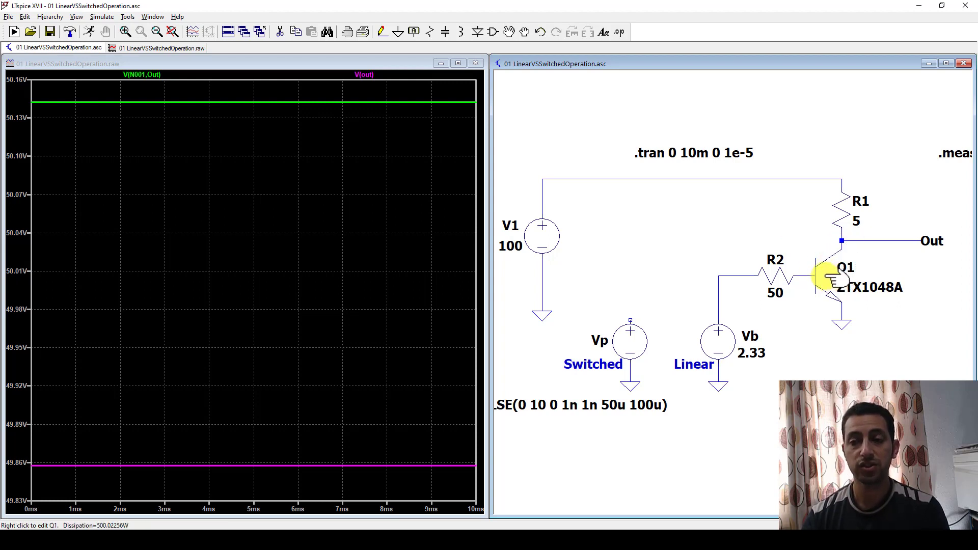
key("alt")
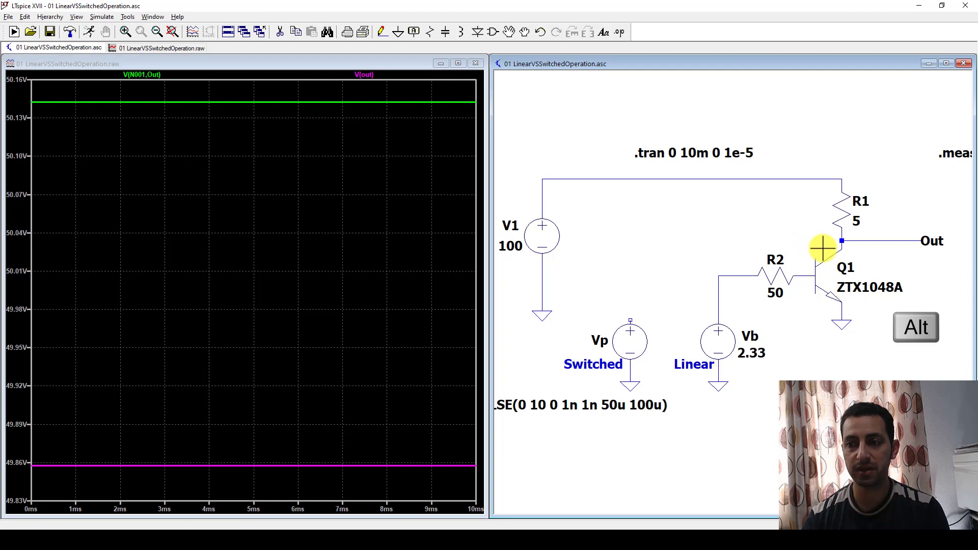
left_click(829, 277)
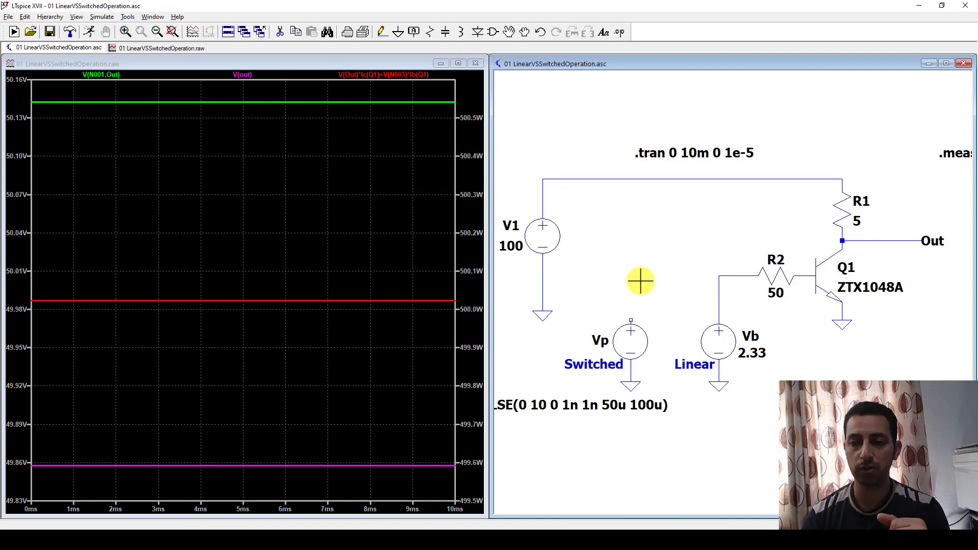
- Examine the .meas directives for average output voltage, input power, output power, transistor loss and efficiency against the circuit
scroll(655, 284, "down", 3)
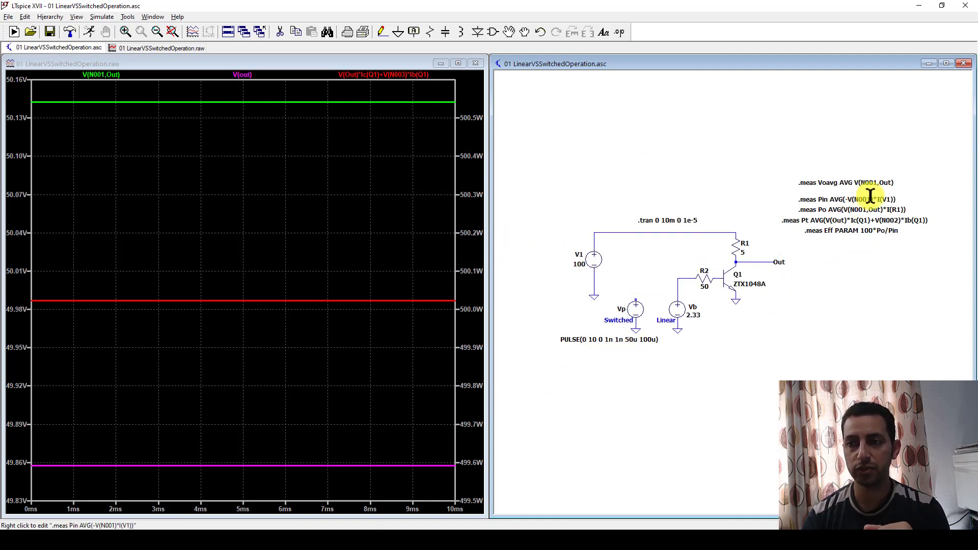
scroll(807, 197, "up", 2)
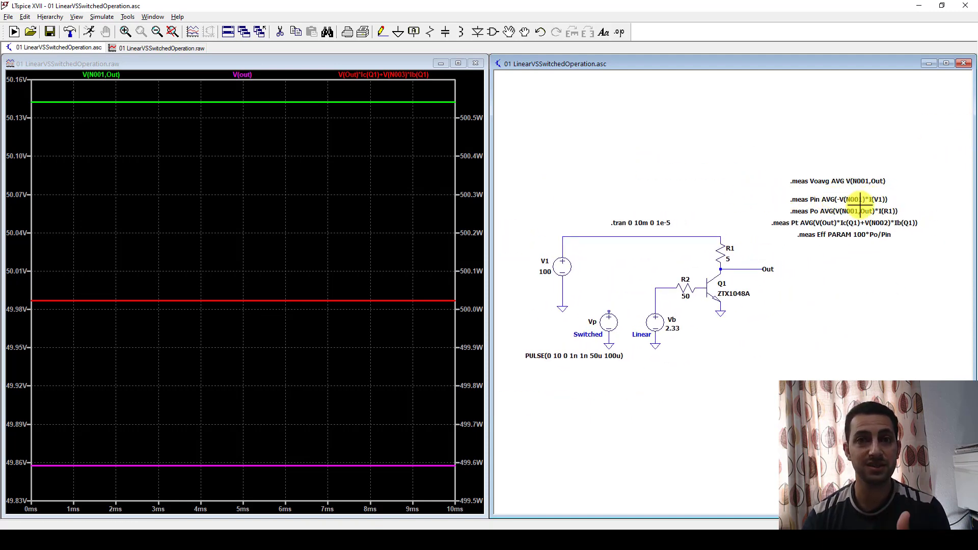
scroll(845, 204, "up", 2)
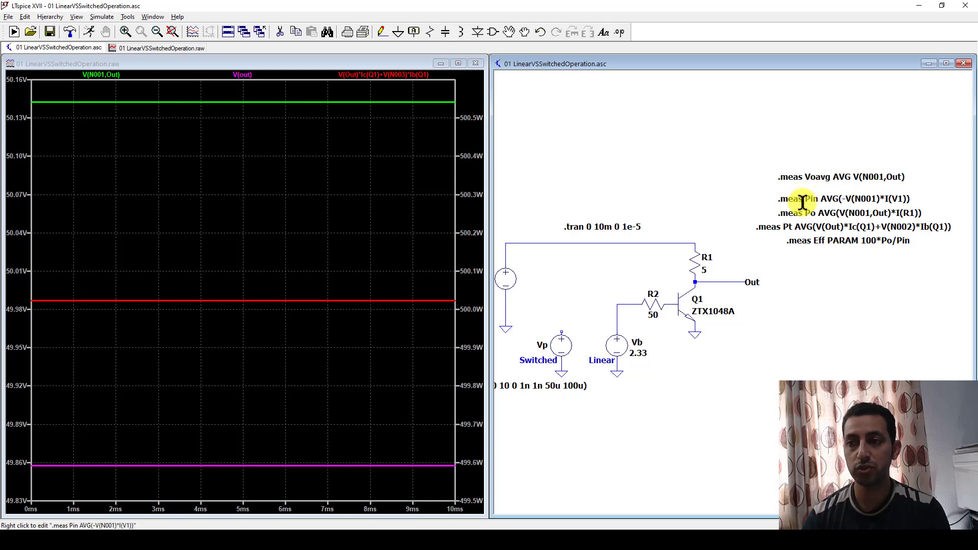
scroll(936, 202, "up", 1)
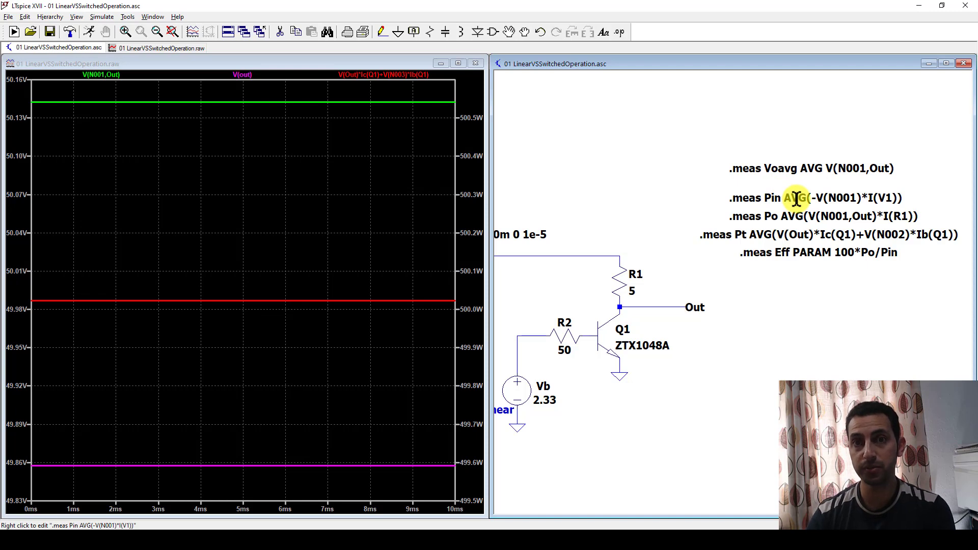
scroll(876, 278, "down", 2)
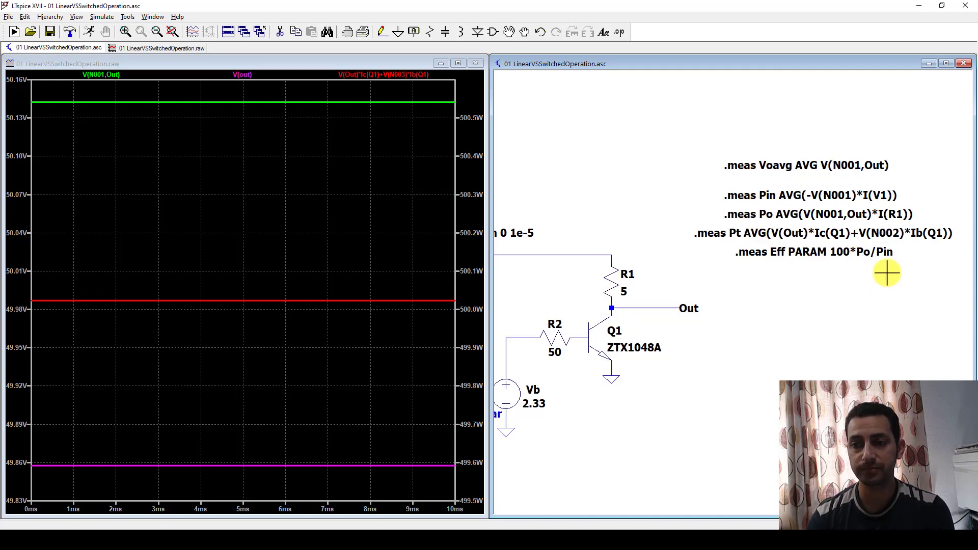
scroll(795, 277, "down", 2)
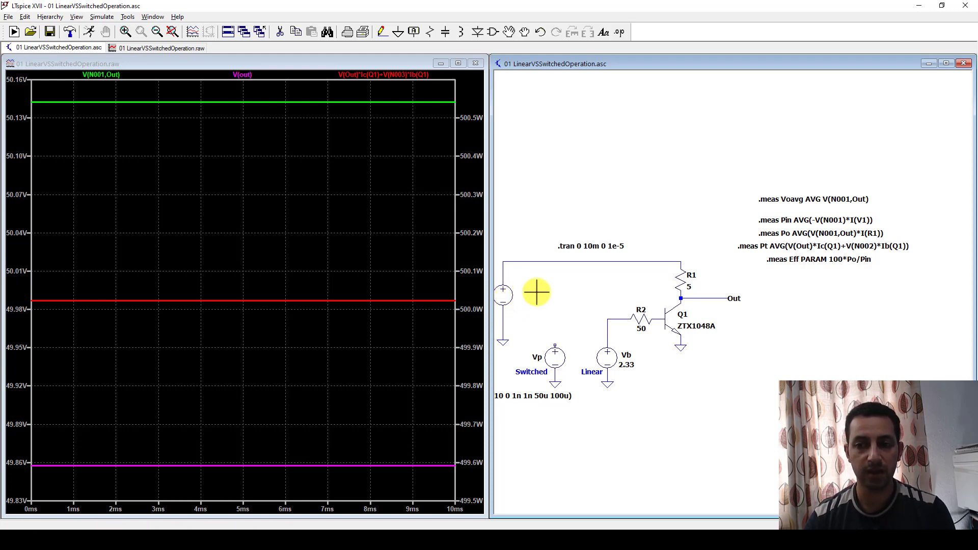
scroll(545, 293, "down", 1)
scroll(551, 292, "down", 1)
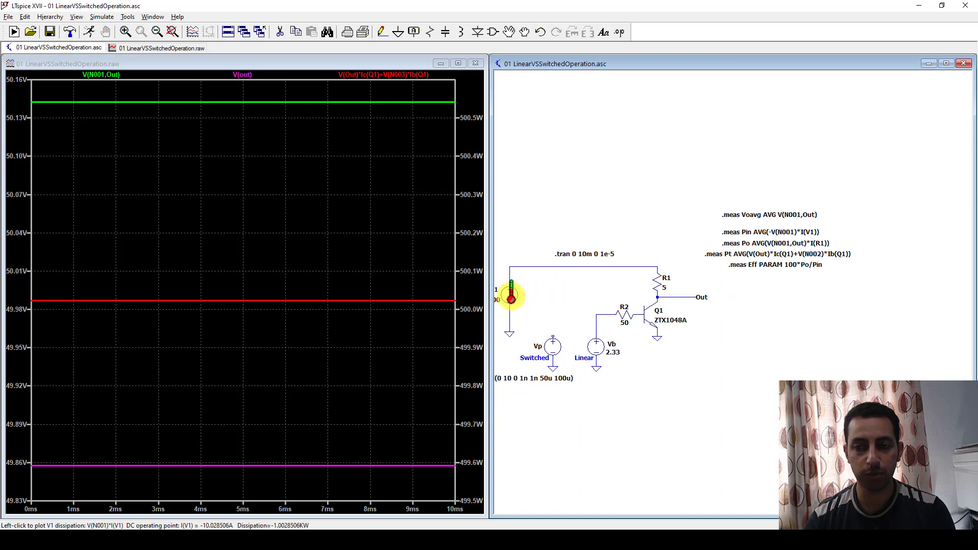
scroll(510, 297, "down", 2)
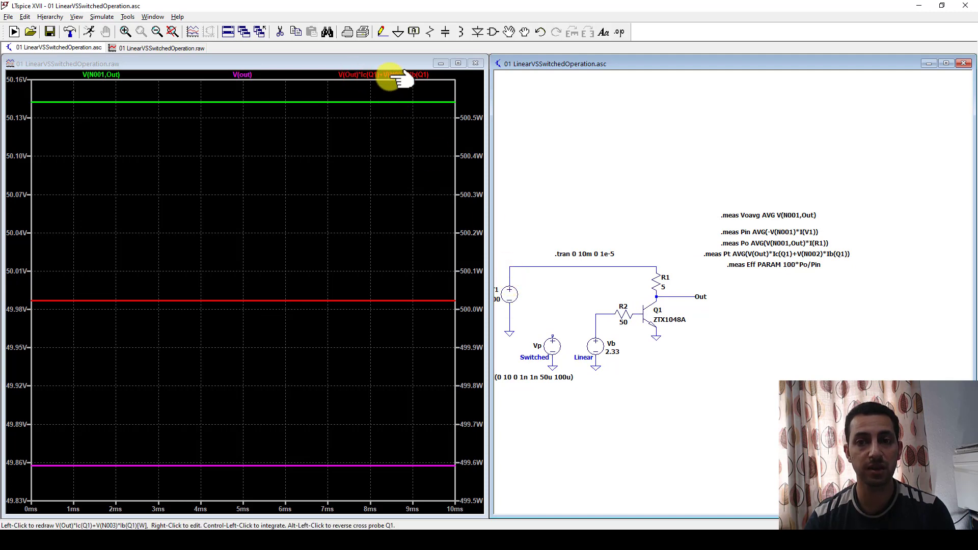
scroll(746, 229, "up", 4)
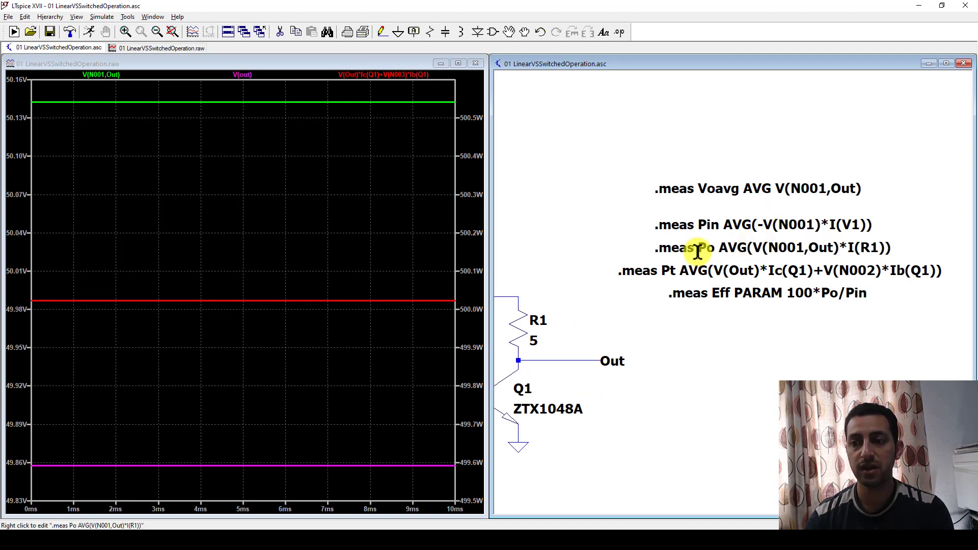
scroll(757, 249, "up", 2)
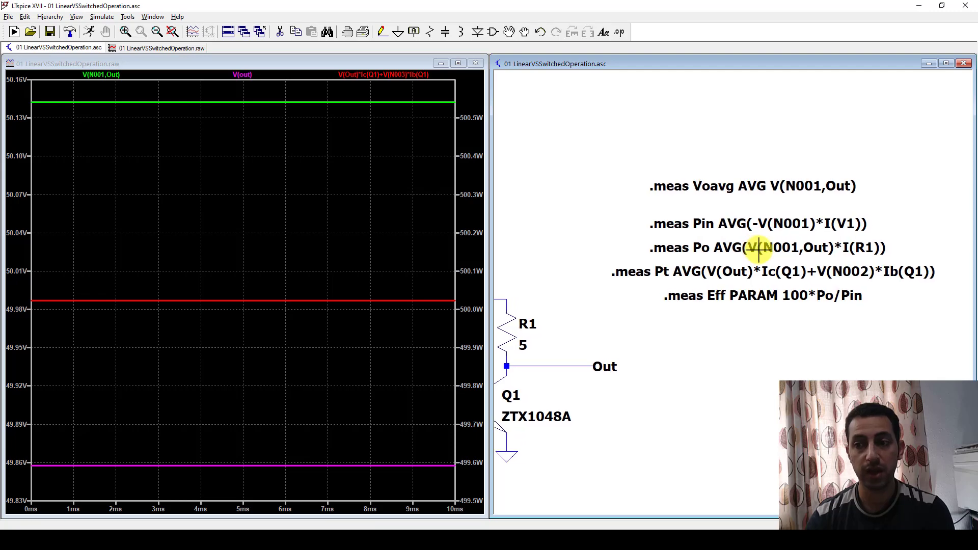
scroll(759, 249, "down", 2)
scroll(758, 249, "down", 2)
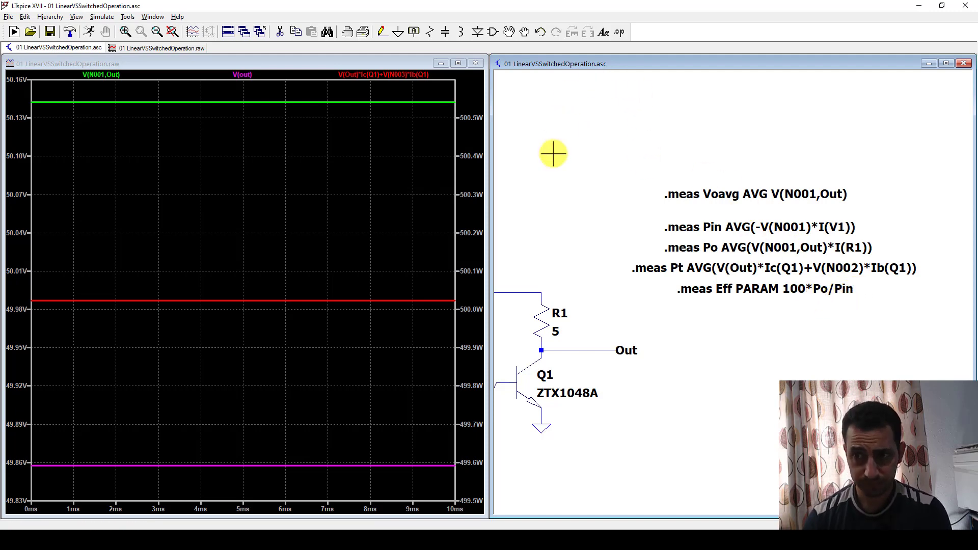
- Open the SPICE error log and enlarge its window to fit the measurement results
left_click(94, 32)
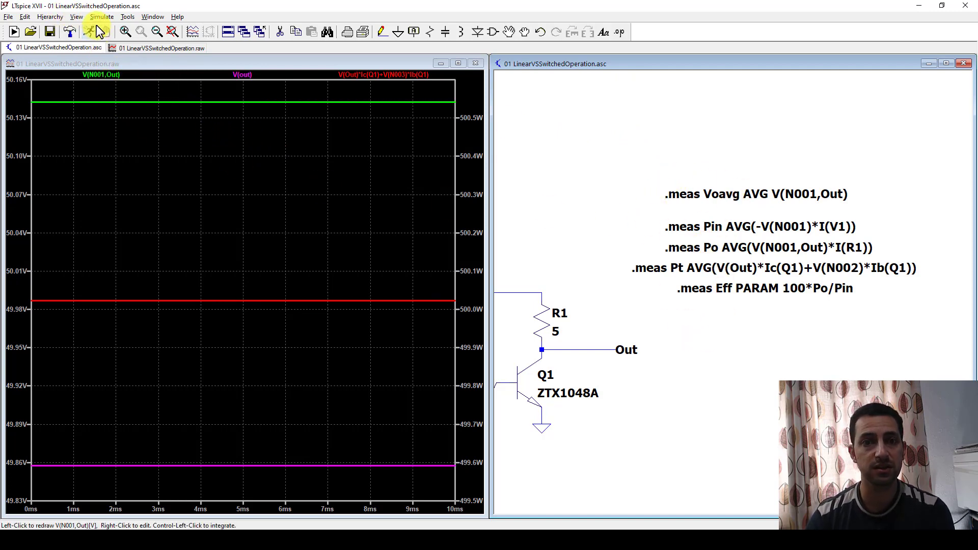
left_click(72, 17)
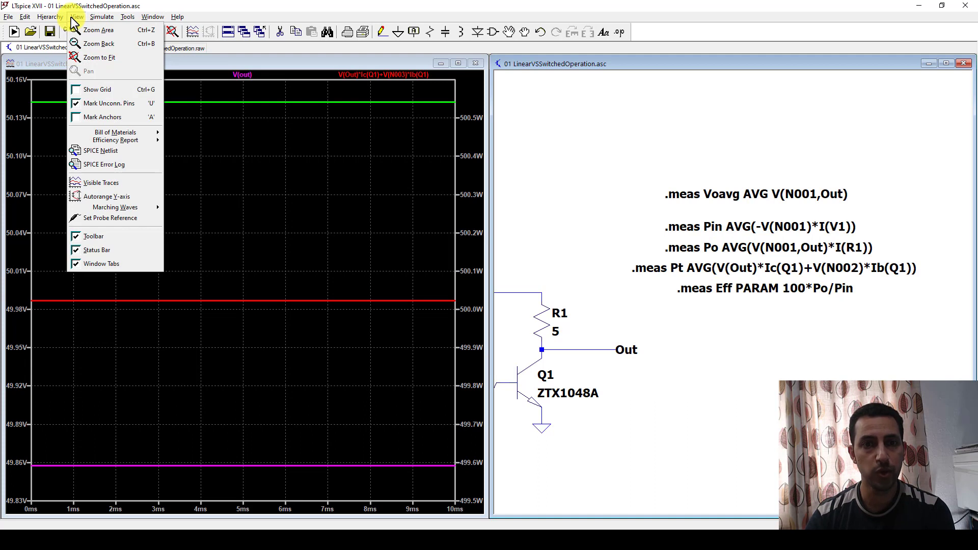
left_click(114, 164)
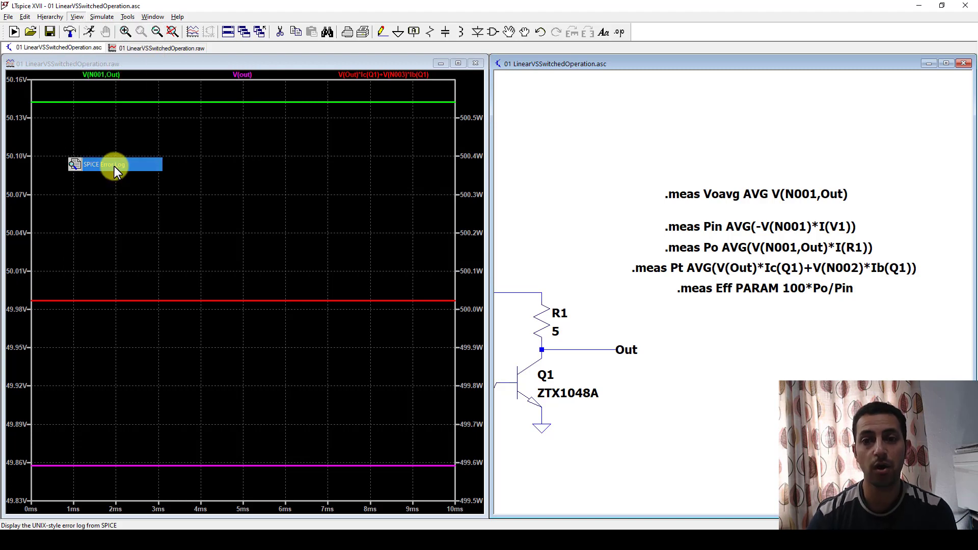
left_click_drag(519, 139, 393, 76)
left_click_drag(522, 335, 586, 397)
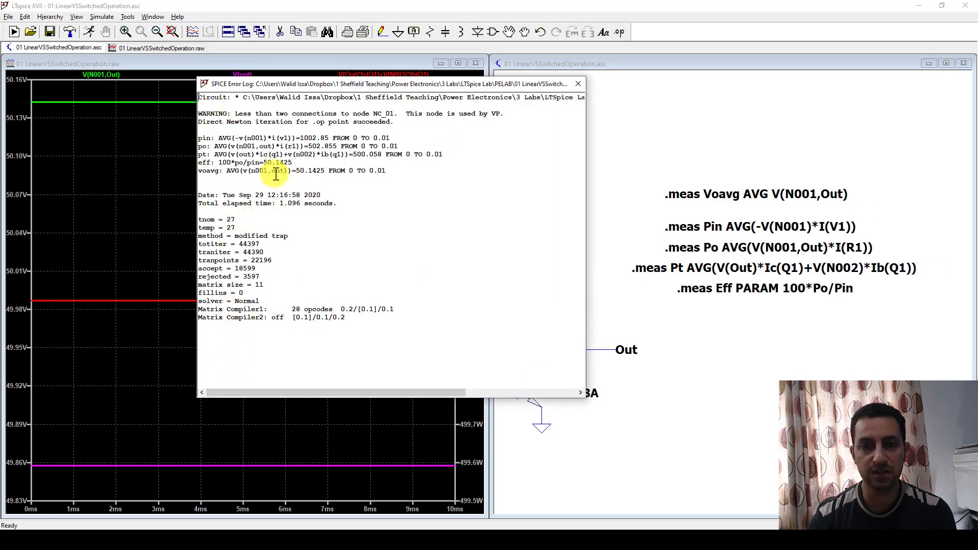
- Examine the log's measurement results, covering average output voltage, input power, output power and transistor power loss
left_click_drag(211, 131, 430, 172)
left_click(229, 143)
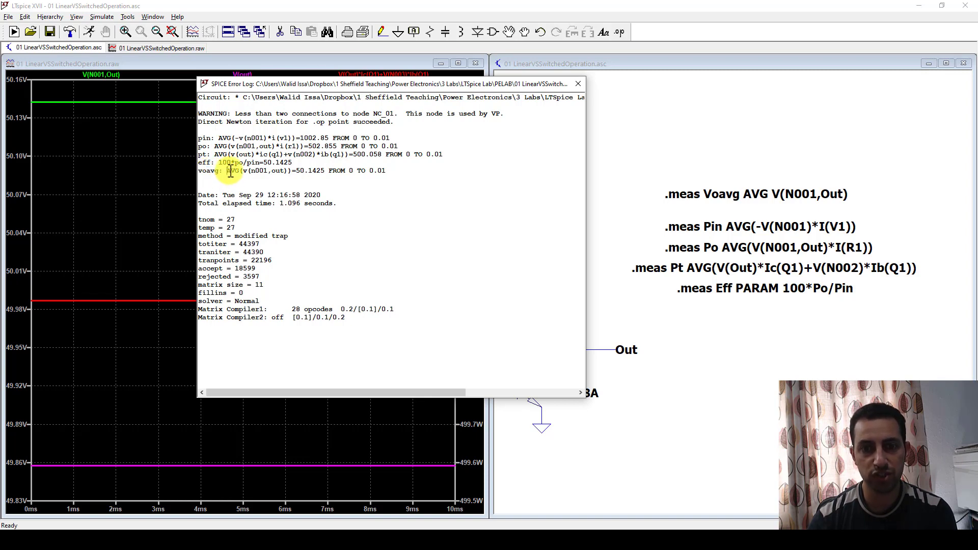
left_click_drag(230, 171, 327, 171)
left_click(308, 171)
left_click(295, 196)
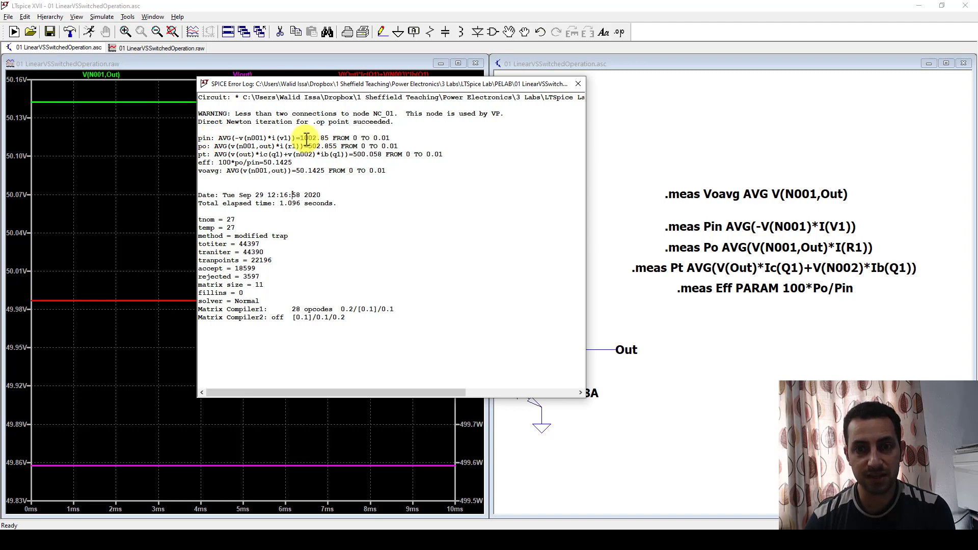
left_click_drag(301, 139, 325, 138)
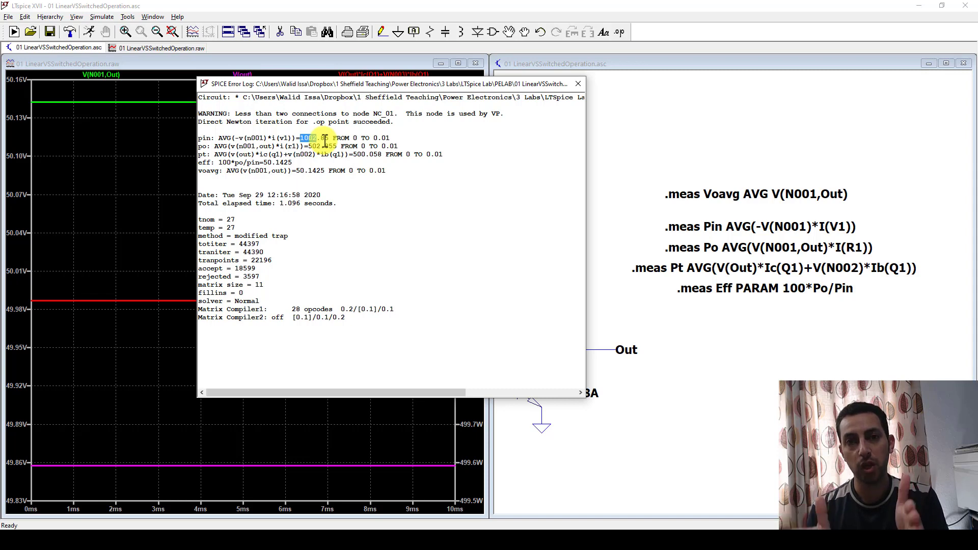
left_click(200, 141)
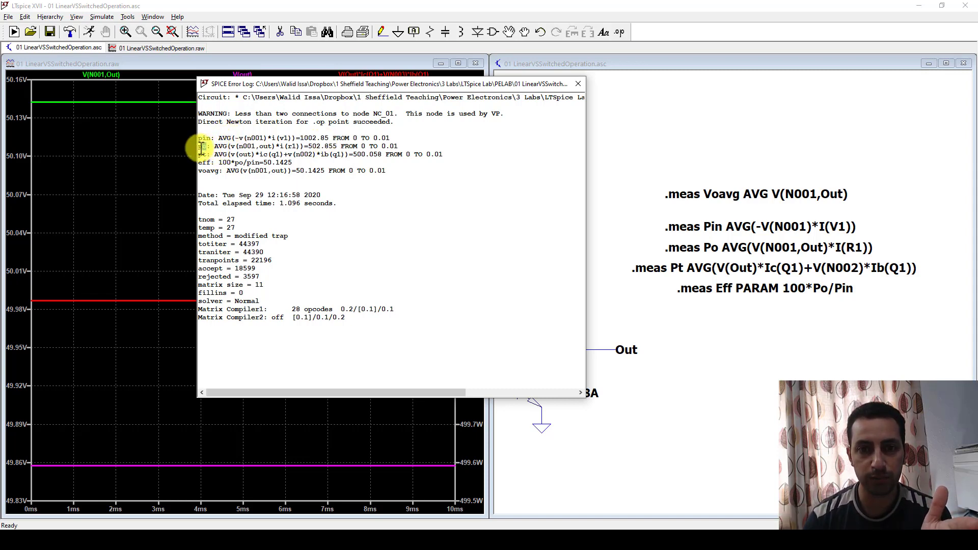
left_click_drag(308, 147, 322, 150)
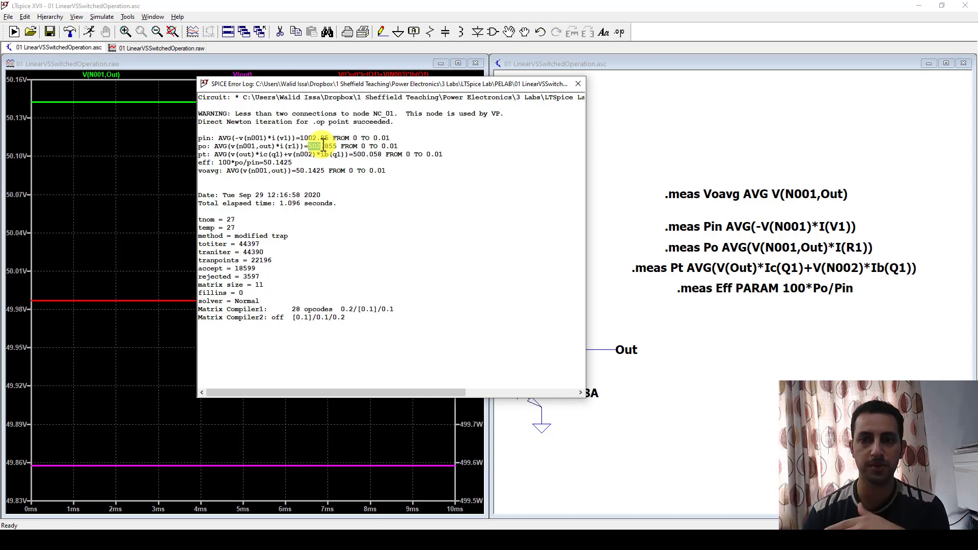
left_click(210, 154)
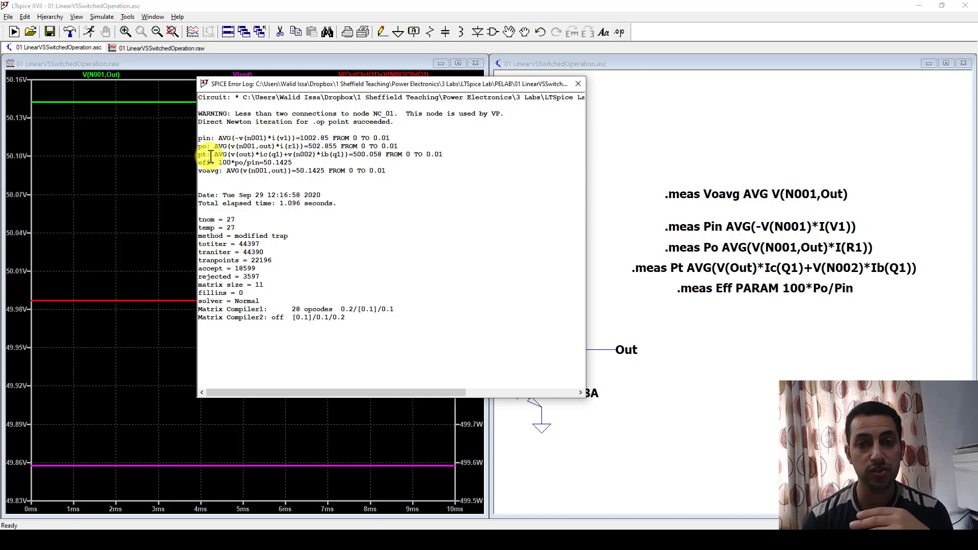
left_click_drag(374, 154, 357, 155)
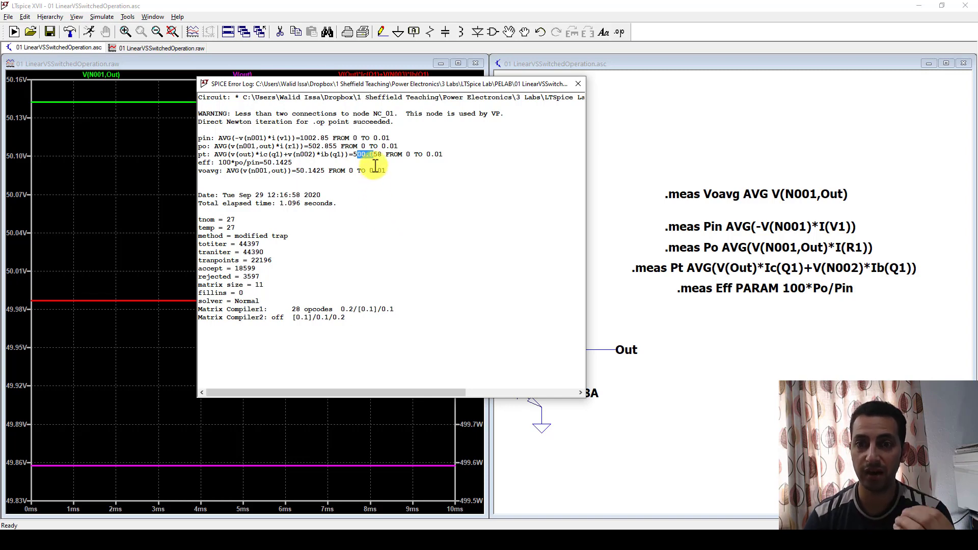
left_click(399, 154)
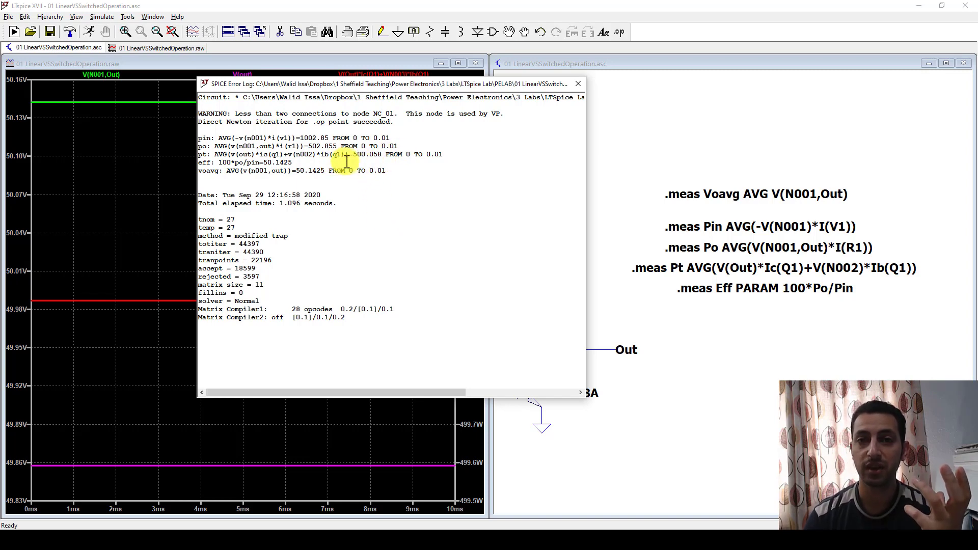
- Examine the efficiency result of the linear operation in the SPICE error log, and close the log
left_click_drag(293, 162, 265, 164)
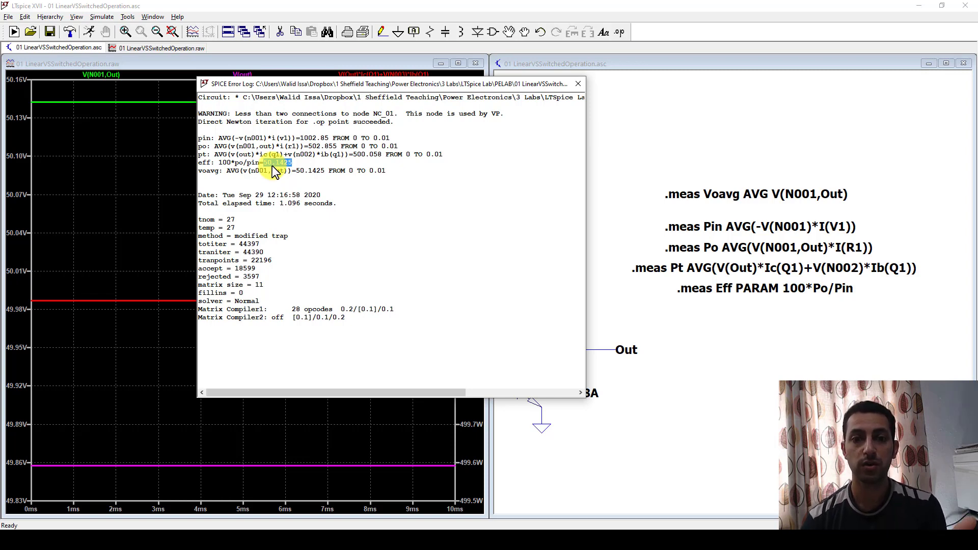
left_click(272, 164)
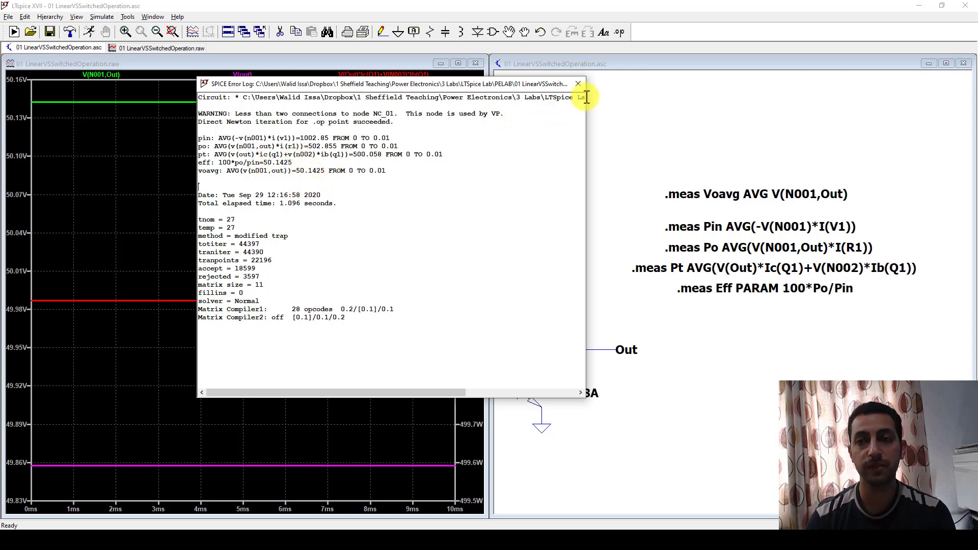
left_click(578, 83)
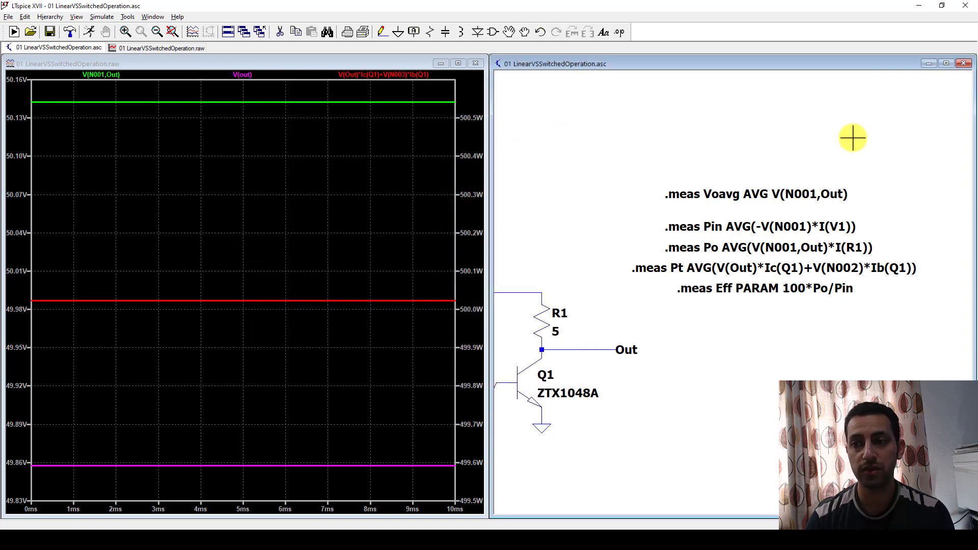
- Delete the vertical wire connecting the linear source Vb to resistor R2
scroll(836, 168, "up", 3)
scroll(837, 183, "down", 4)
scroll(837, 182, "down", 2)
scroll(574, 320, "up", 1)
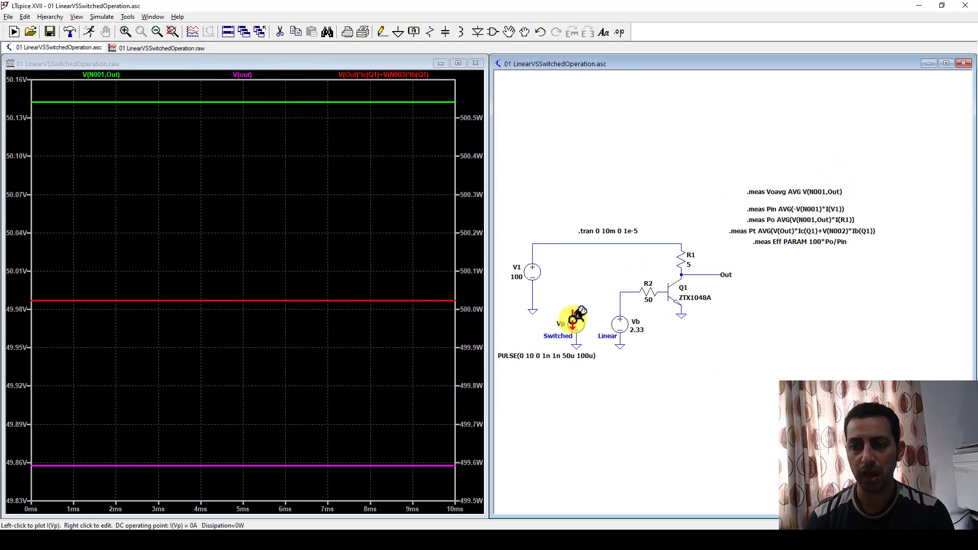
scroll(843, 273, "up", 1)
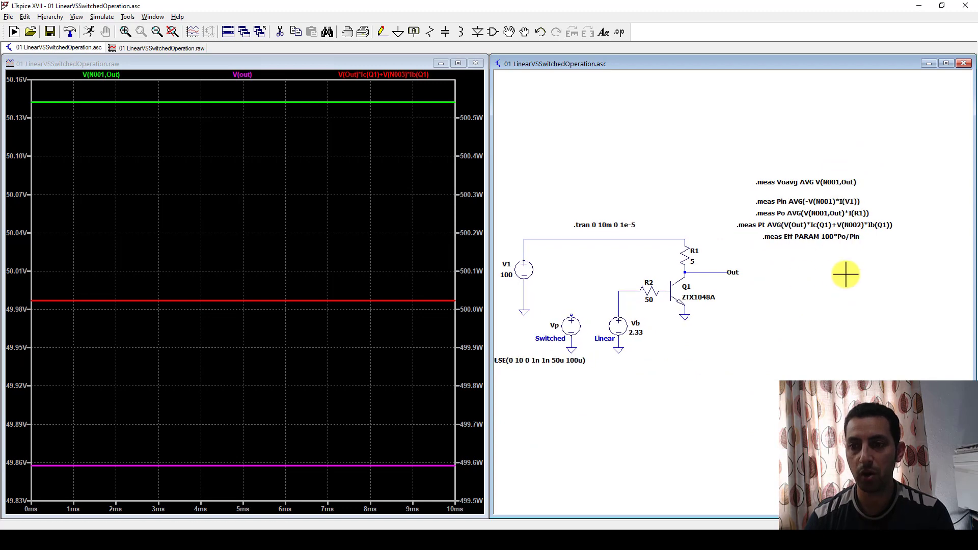
scroll(803, 276, "down", 1)
scroll(570, 281, "up", 3)
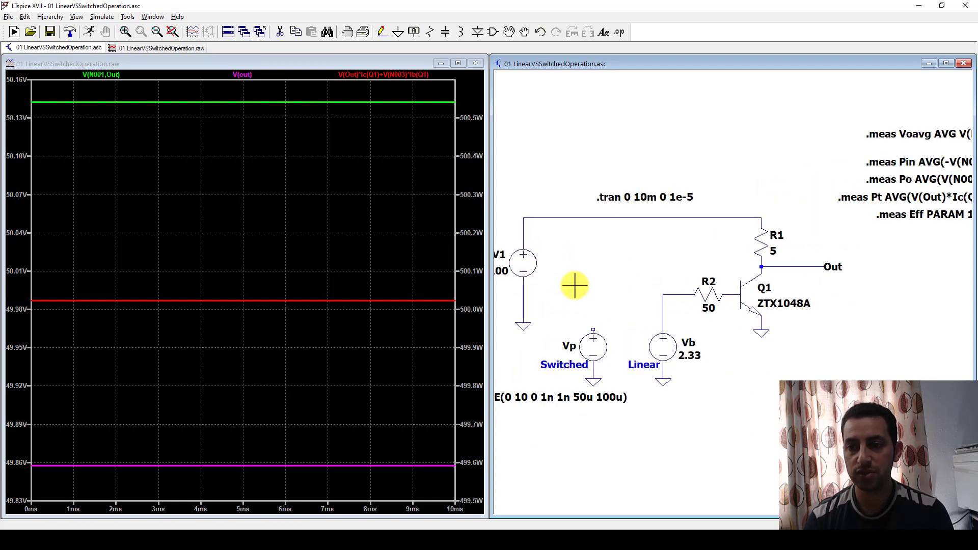
left_click(280, 32)
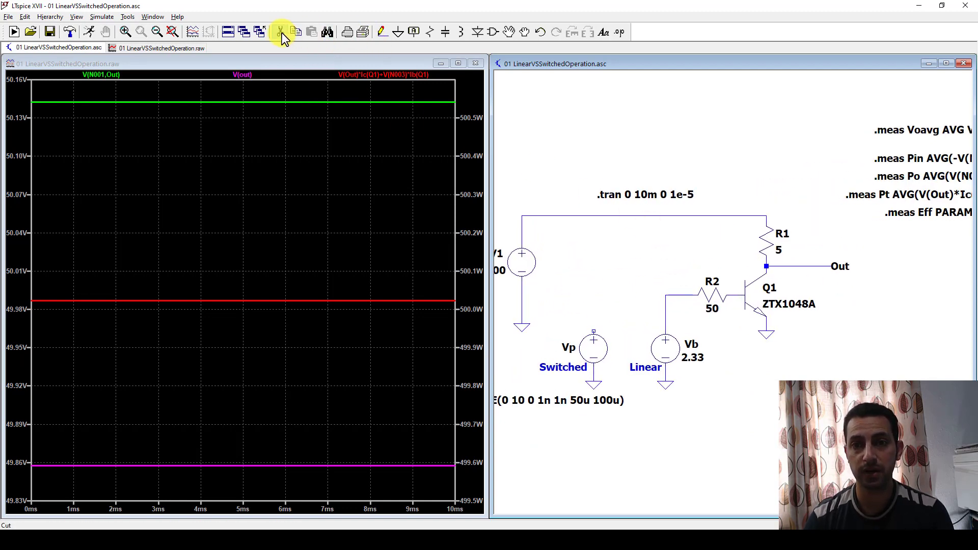
left_click(666, 314)
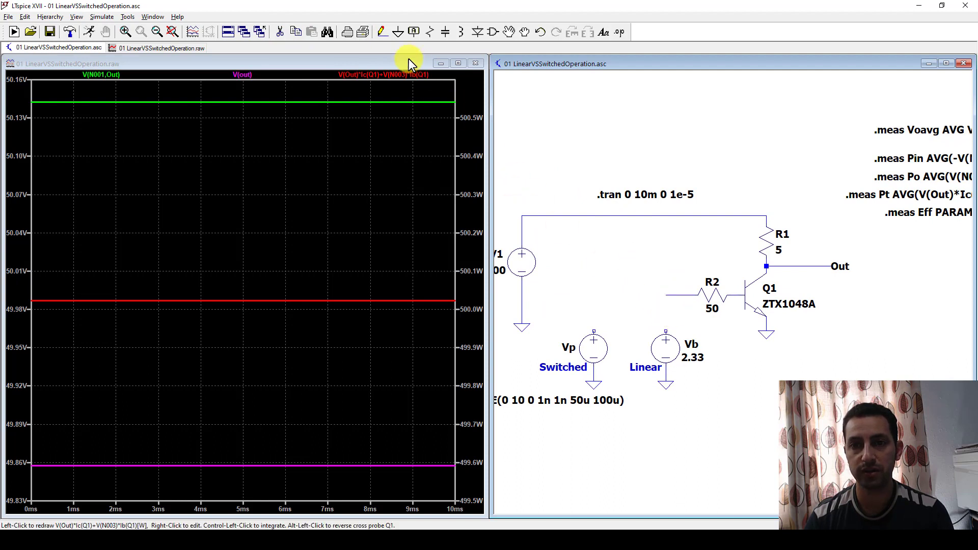
- Wire the switched source Vp's positive terminal to the free end of resistor R2
left_click(381, 32)
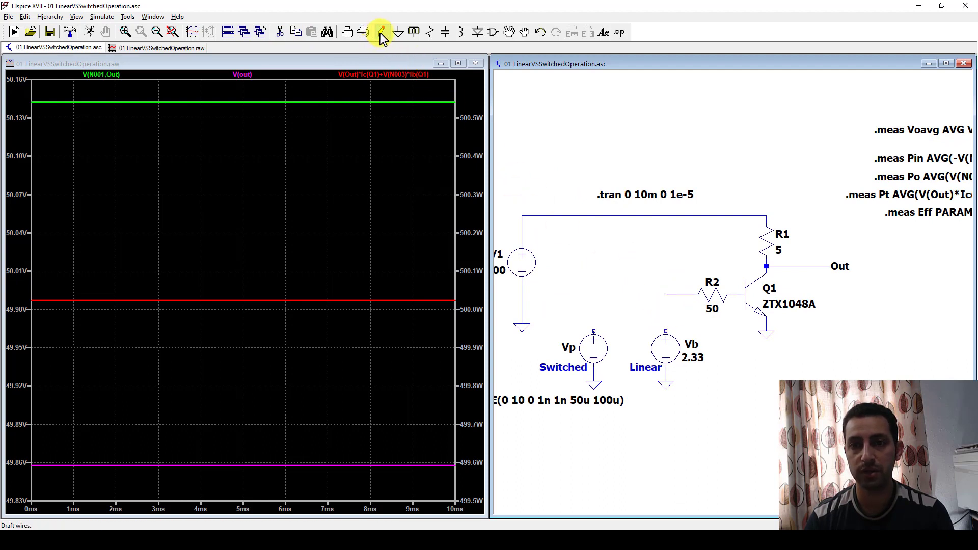
left_click(593, 331)
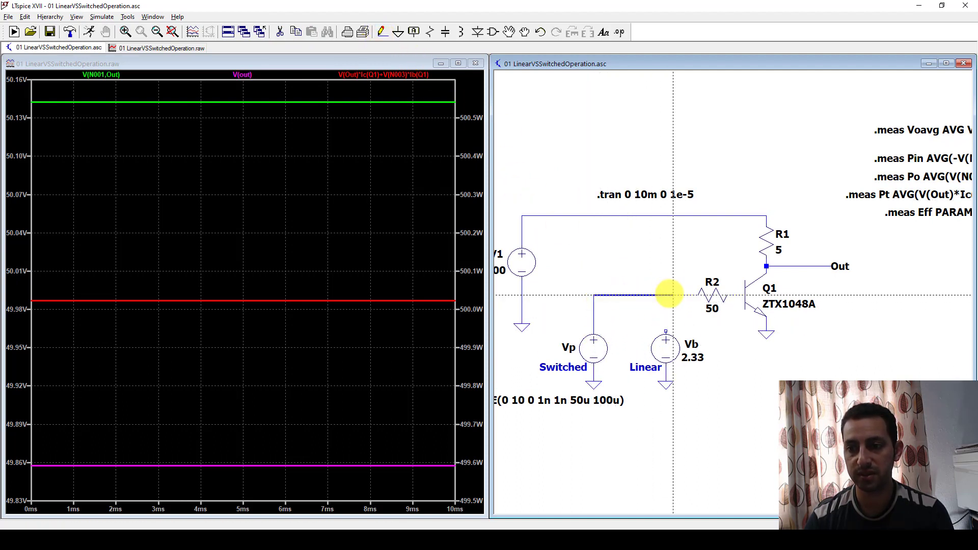
key("Escape")
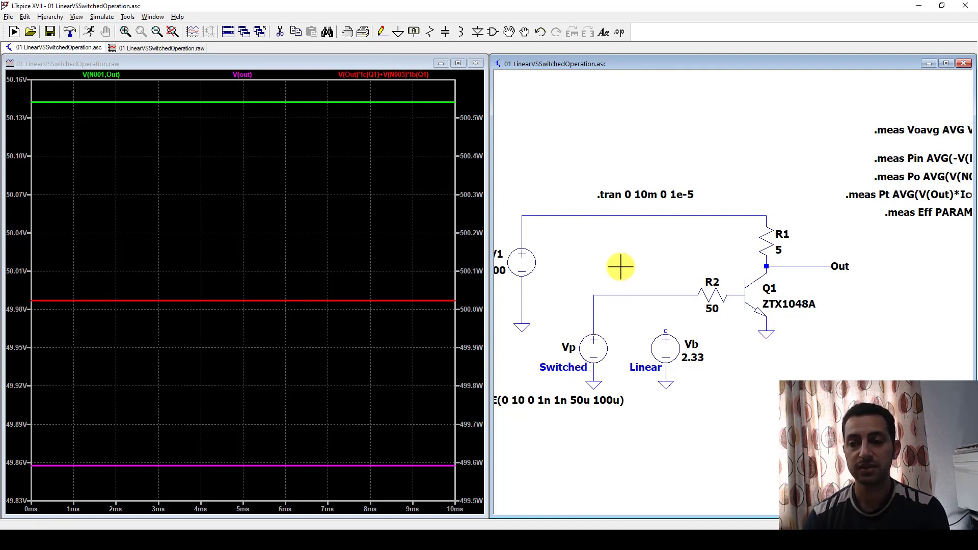
- Run the simulation with the switched source connected and open its SPICE error log
left_click_drag(632, 264, 655, 267)
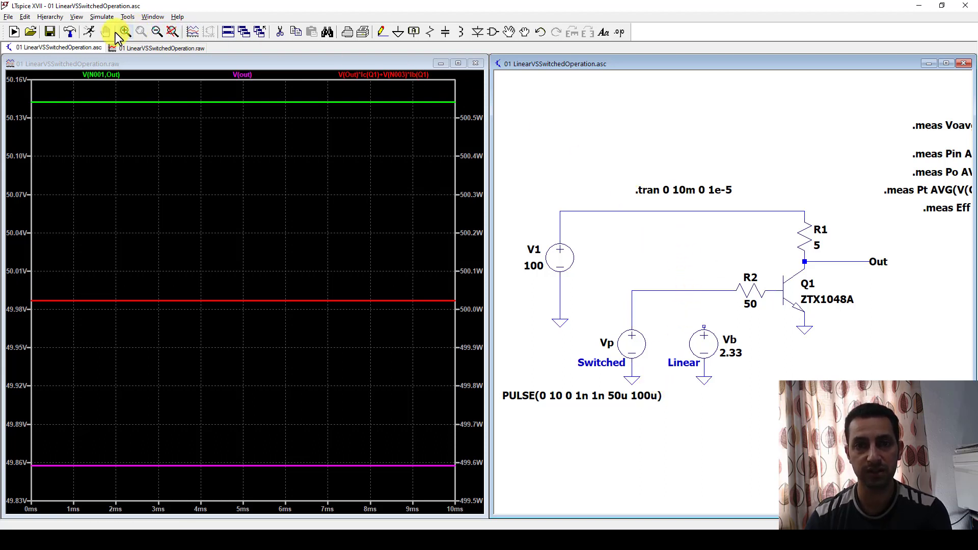
left_click(91, 33)
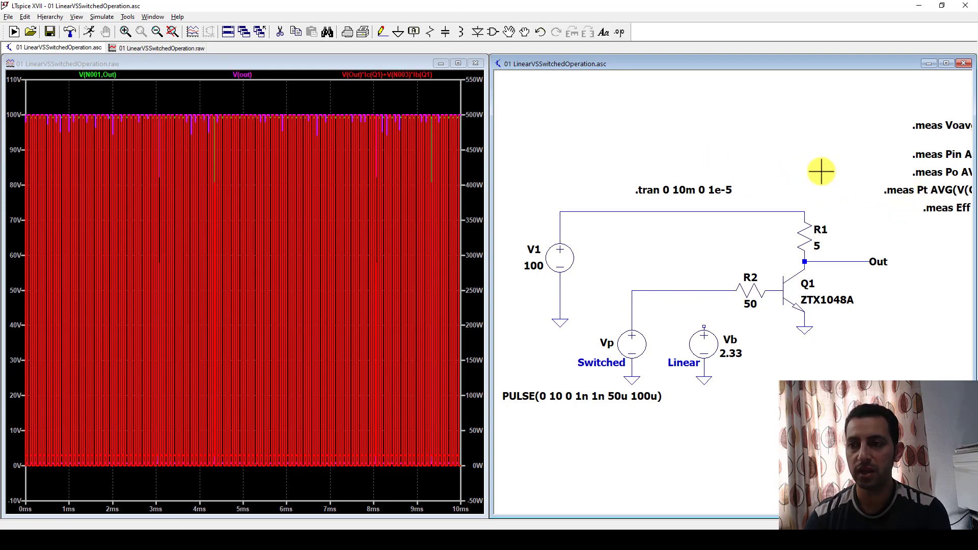
left_click_drag(820, 168, 718, 171)
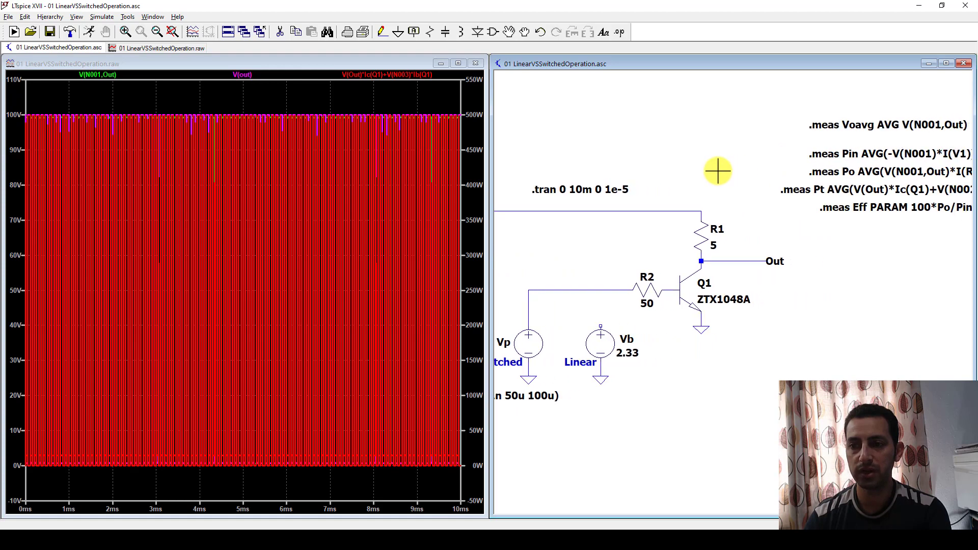
left_click(76, 17)
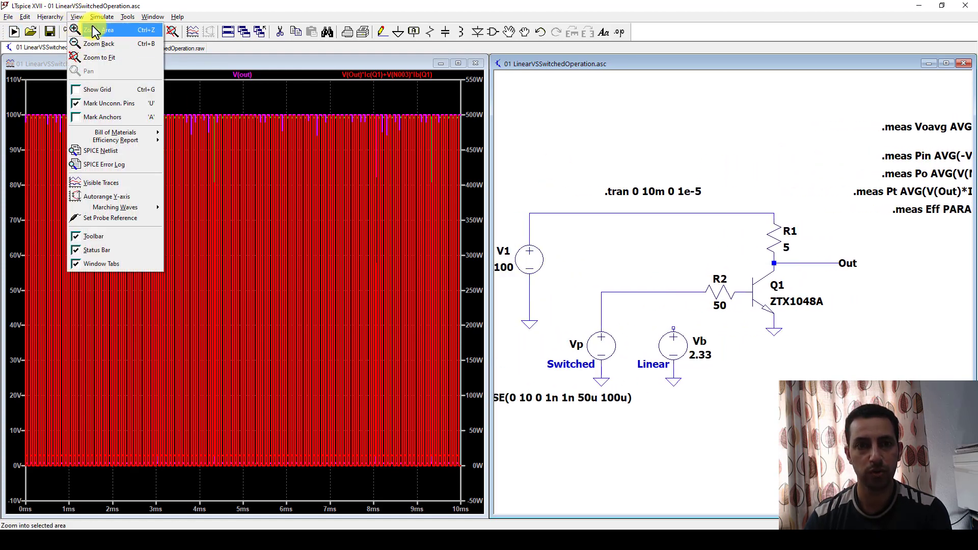
left_click(105, 164)
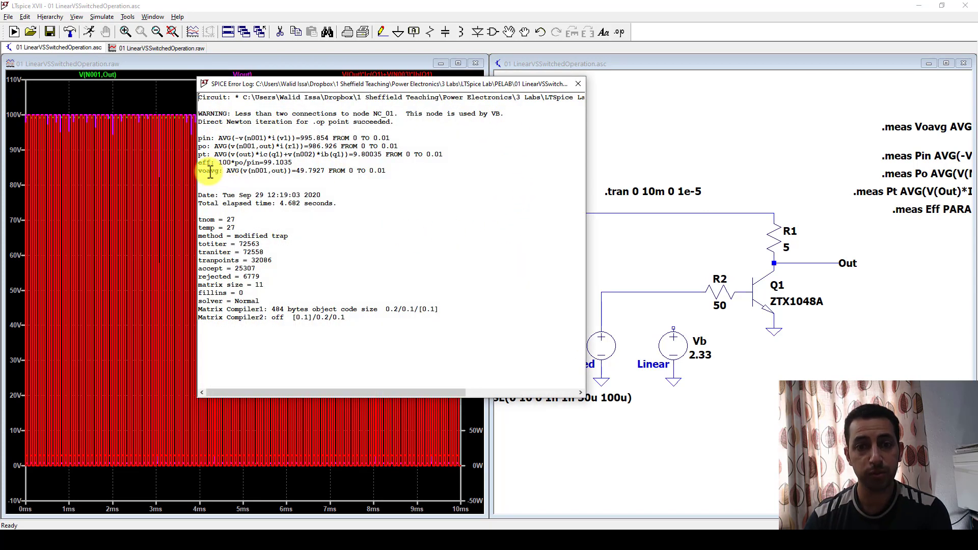
- Examine the switched operation's average output voltage, input power, output power, transistor loss and efficiency in the log
left_click_drag(208, 170, 322, 169)
double_click(323, 170)
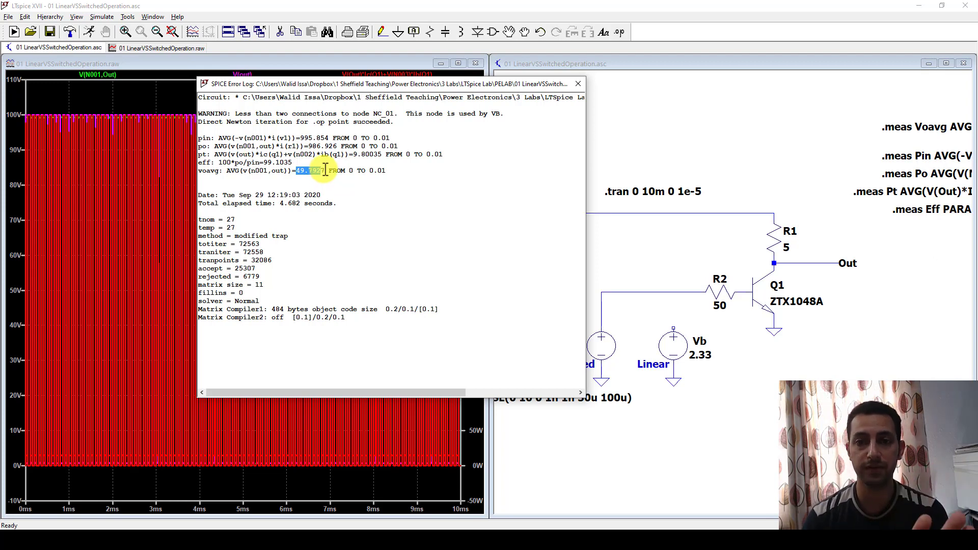
left_click(324, 170)
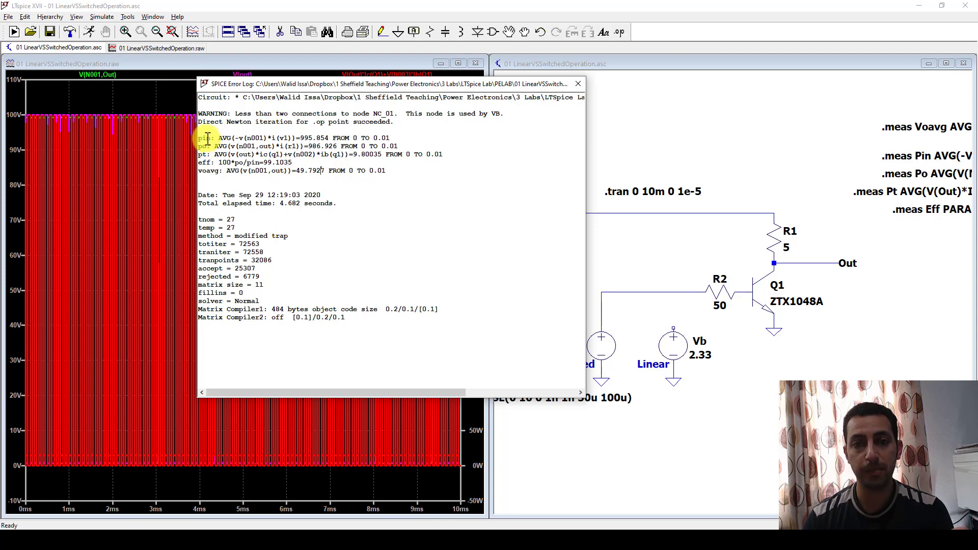
left_click_drag(207, 138, 330, 137)
left_click(306, 138)
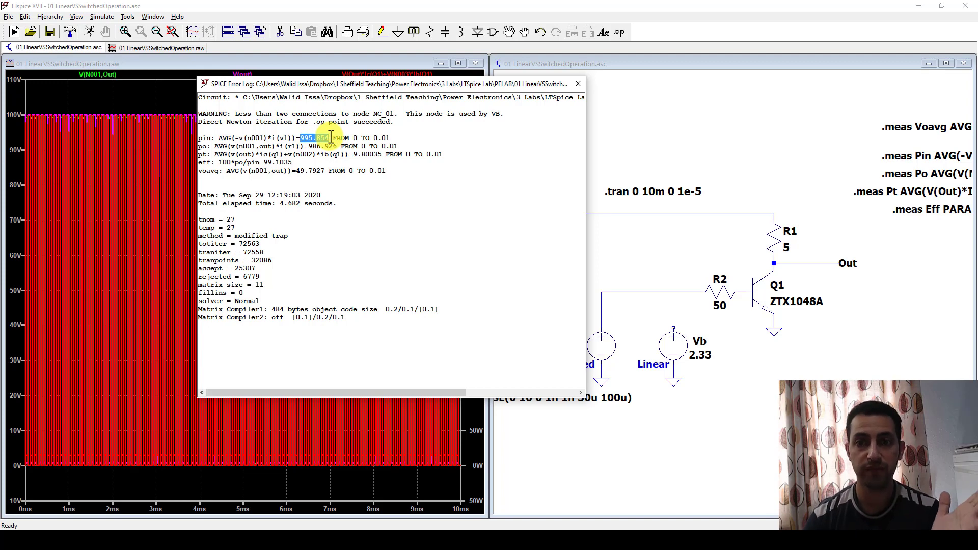
left_click(329, 137)
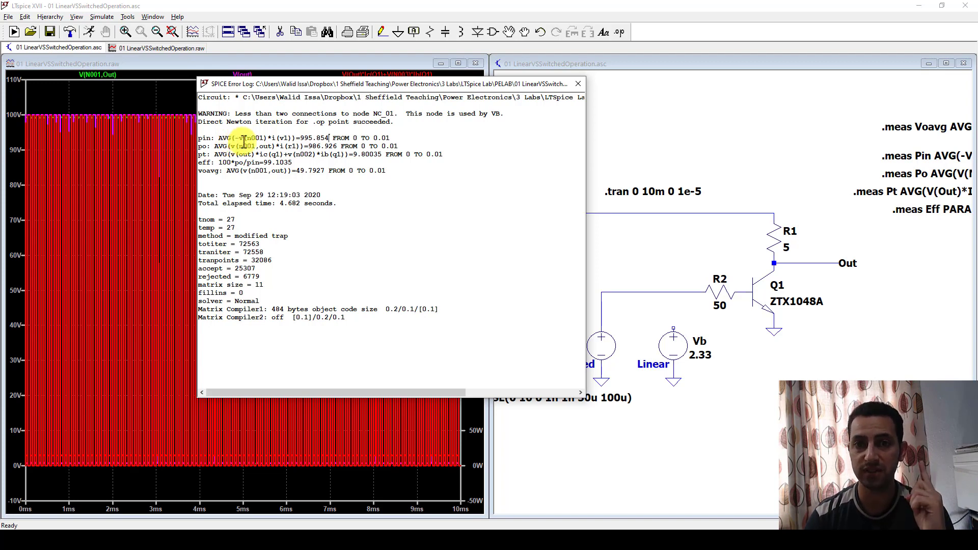
left_click_drag(309, 146, 338, 146)
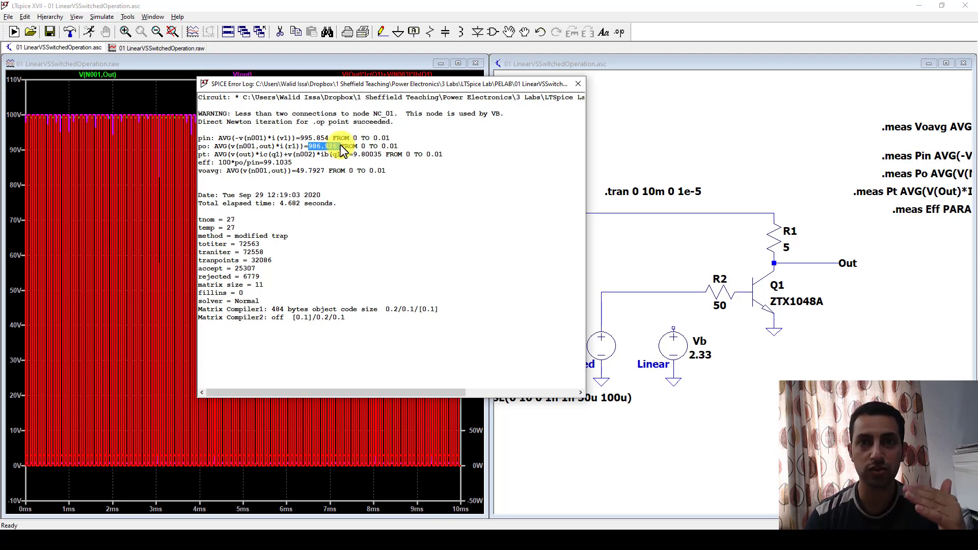
left_click(224, 155)
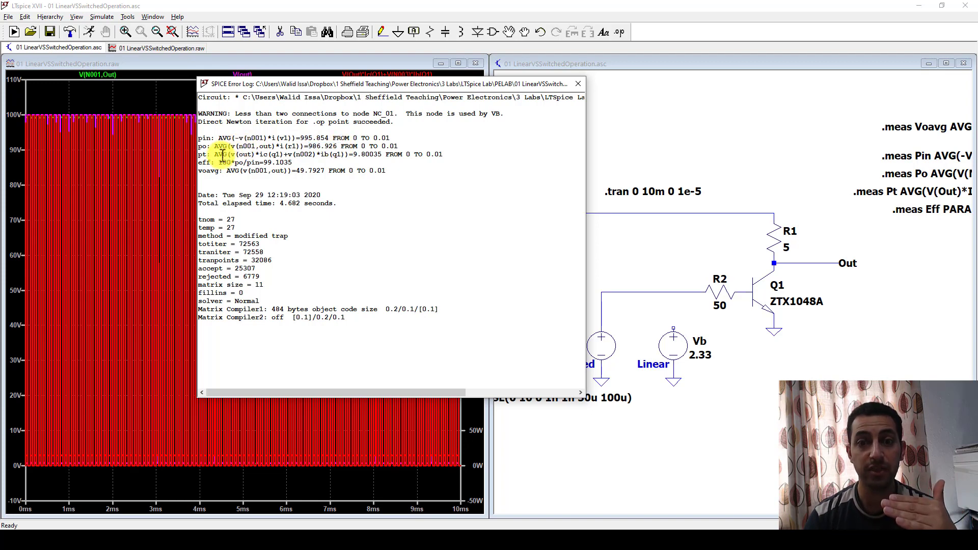
left_click_drag(215, 154, 369, 160)
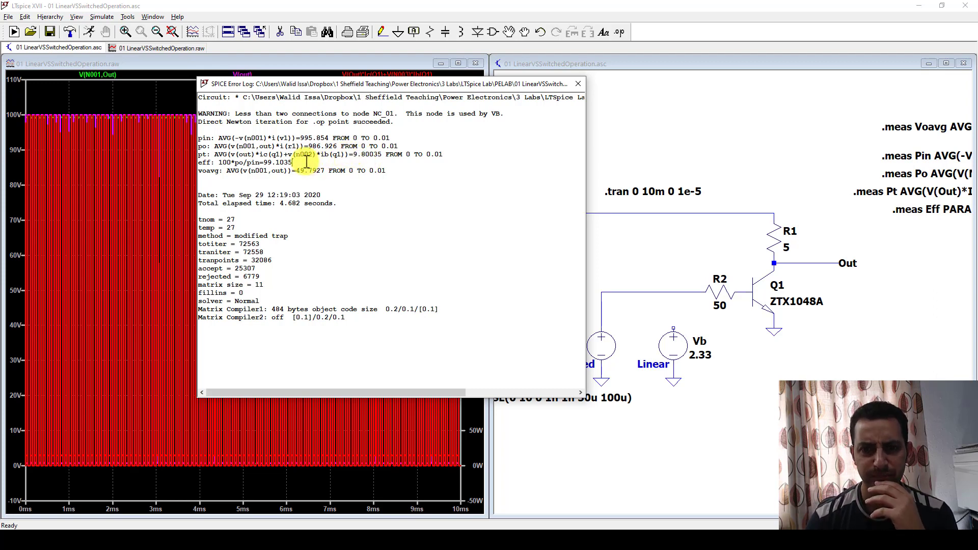
left_click_drag(293, 162, 265, 162)
left_click(269, 168)
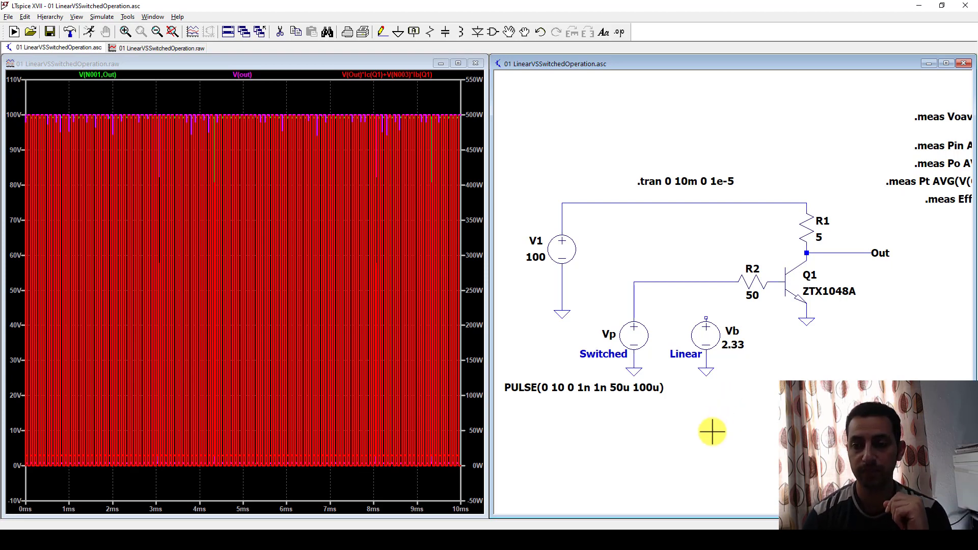
- Replace the on-time in source Vp's PULSE value with the parameter {dutyc}, giving PULSE(0 10 0 1n 1n {dutyc} 100u)
right_click(621, 392)
left_click(474, 291)
left_click_drag(473, 290, 465, 291)
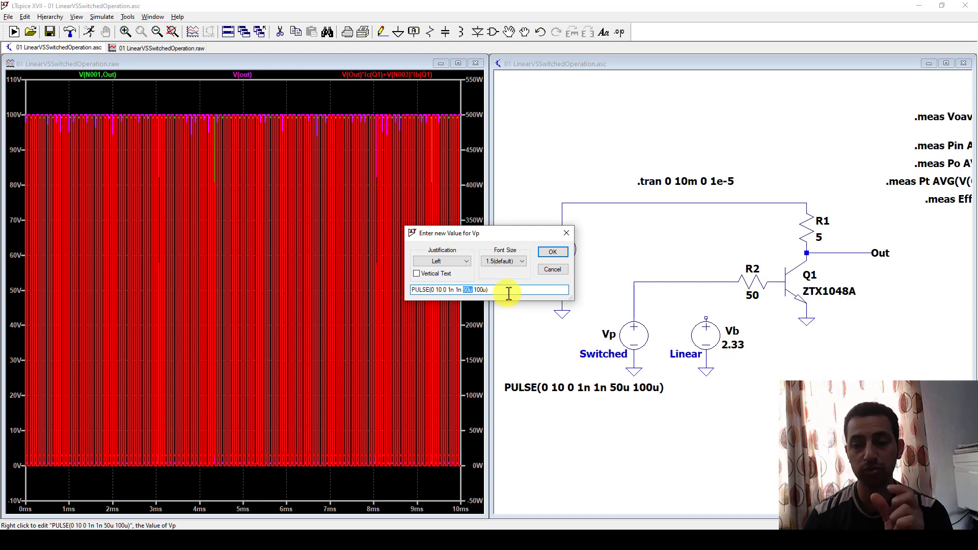
key("BackSpace")
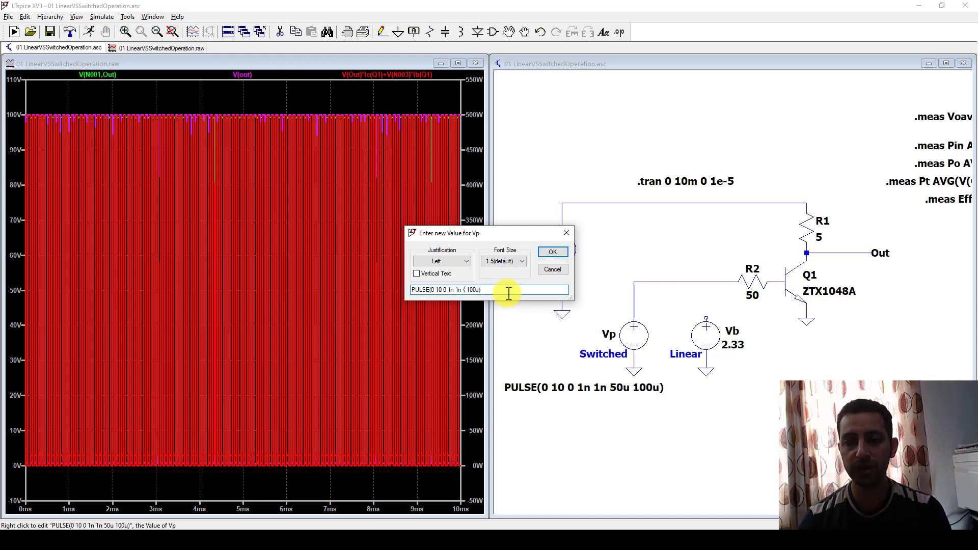
type("{duty}")
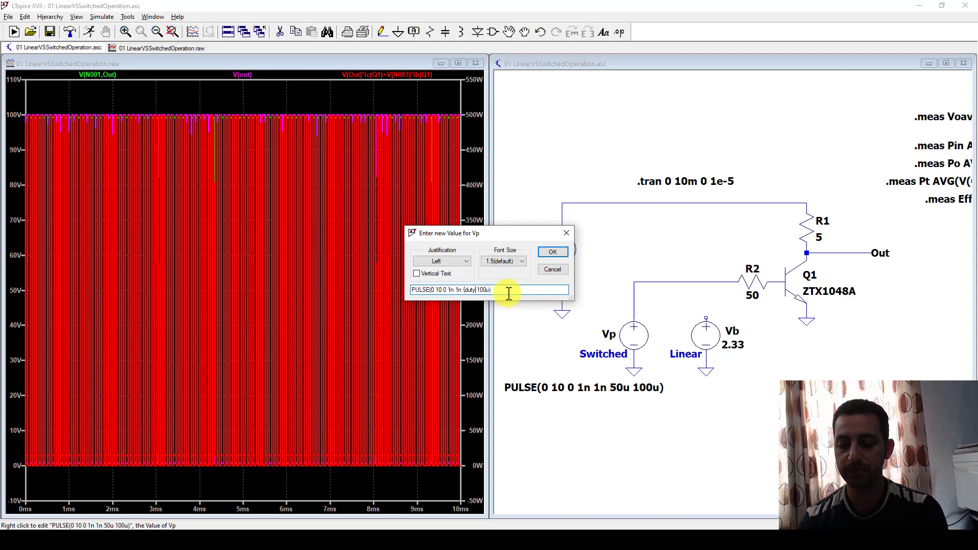
left_click(476, 290)
type("c")
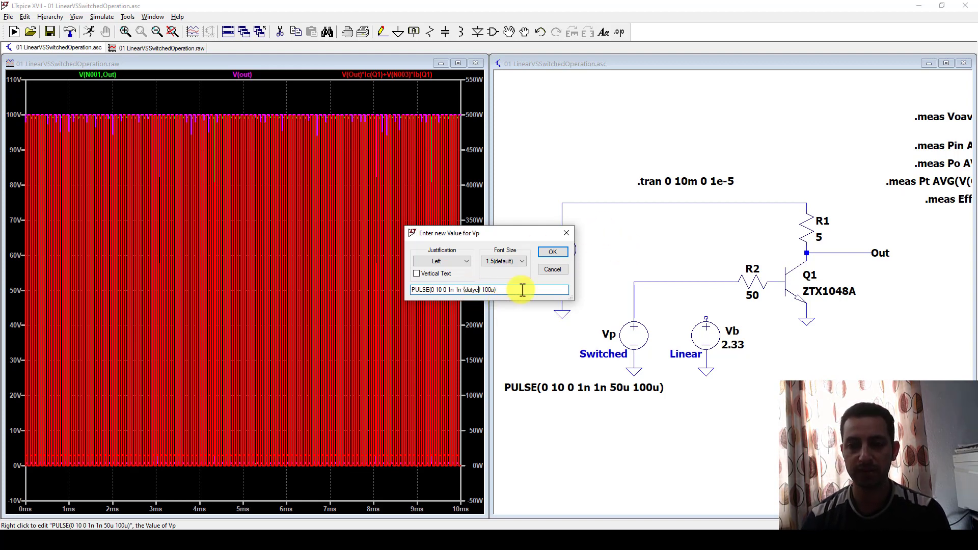
left_click(552, 252)
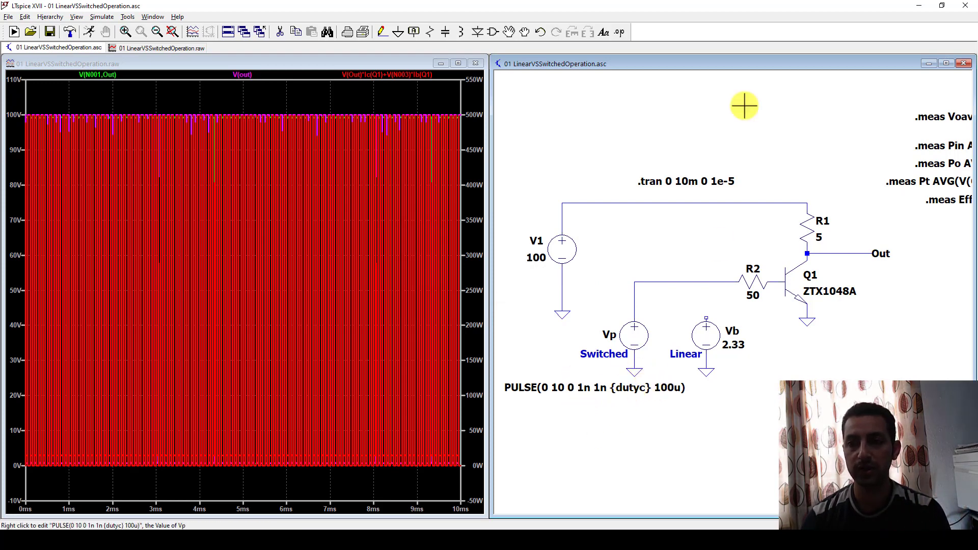
- Place the SPICE directive .STEP dutyc 10 90 10 below source Vp's PULSE value
left_click(620, 32)
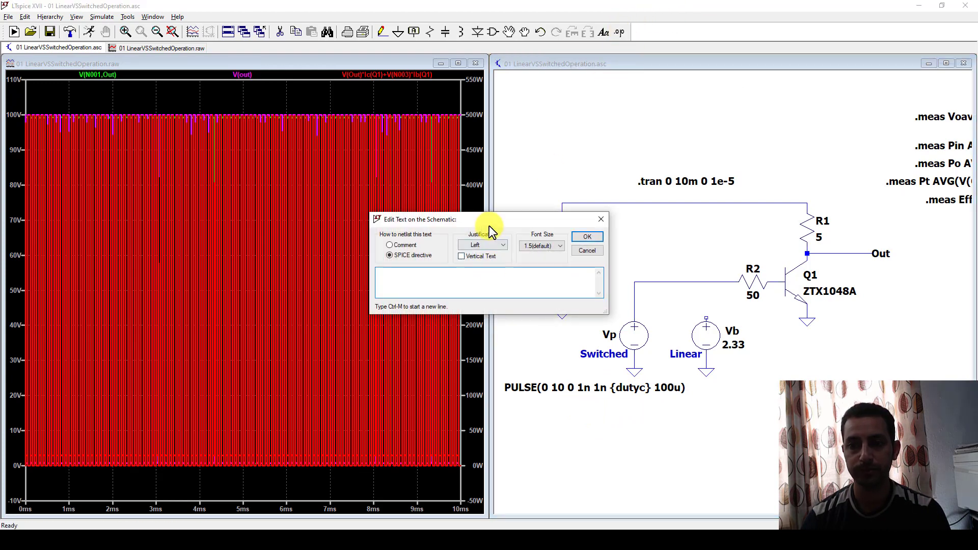
left_click_drag(489, 225, 637, 408)
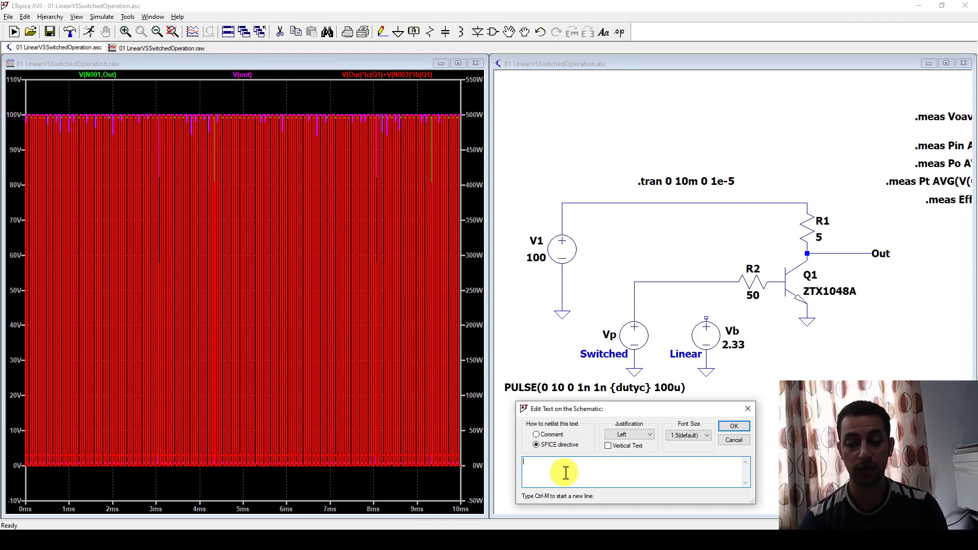
type(".STEP")
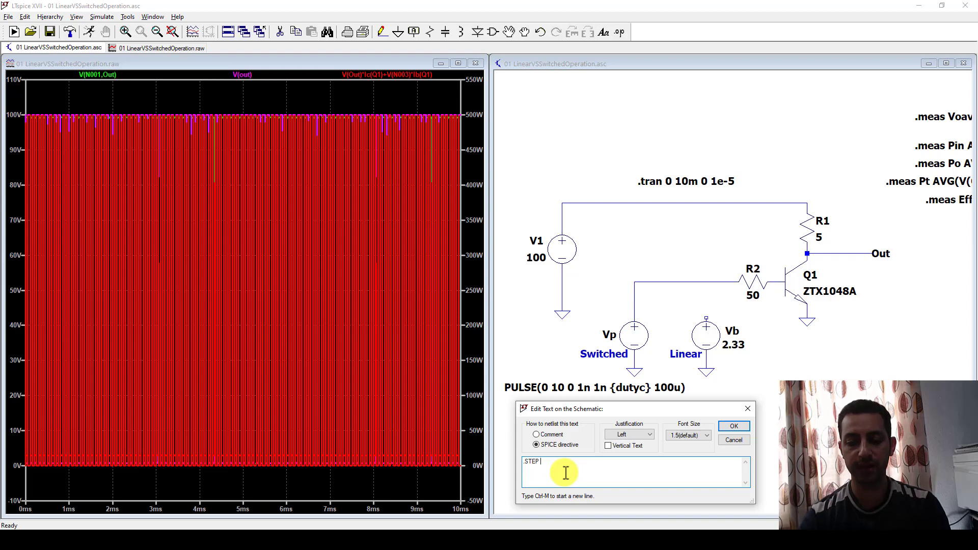
type(" dutyc ")
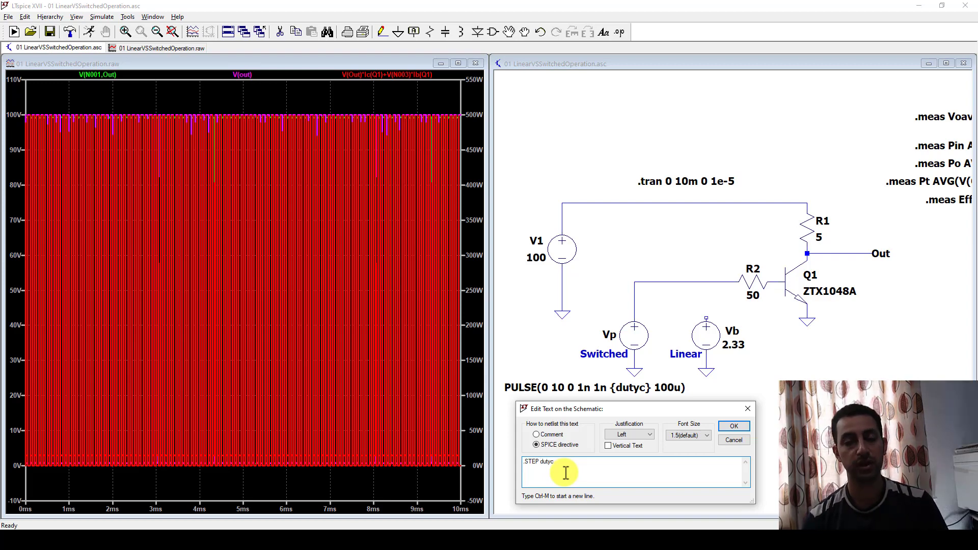
type("10")
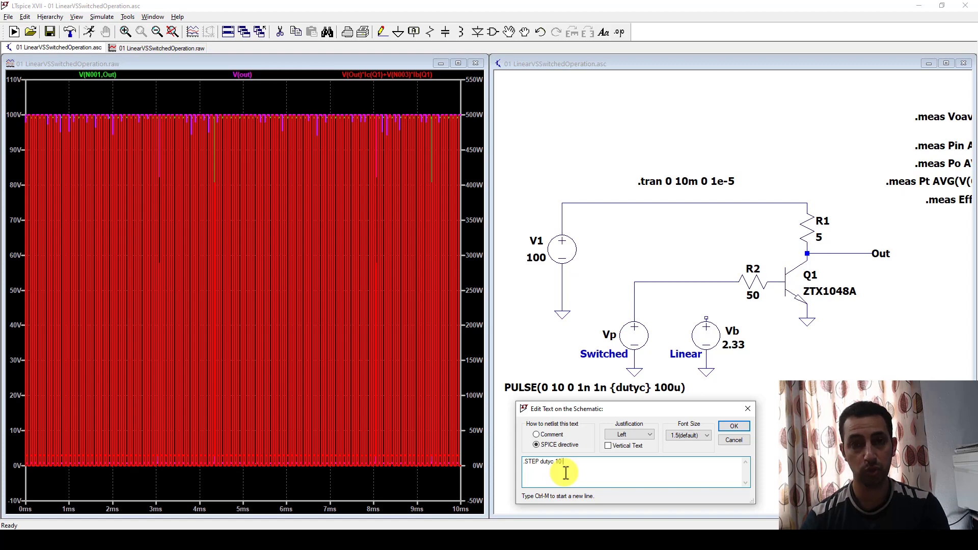
type(" 90 10")
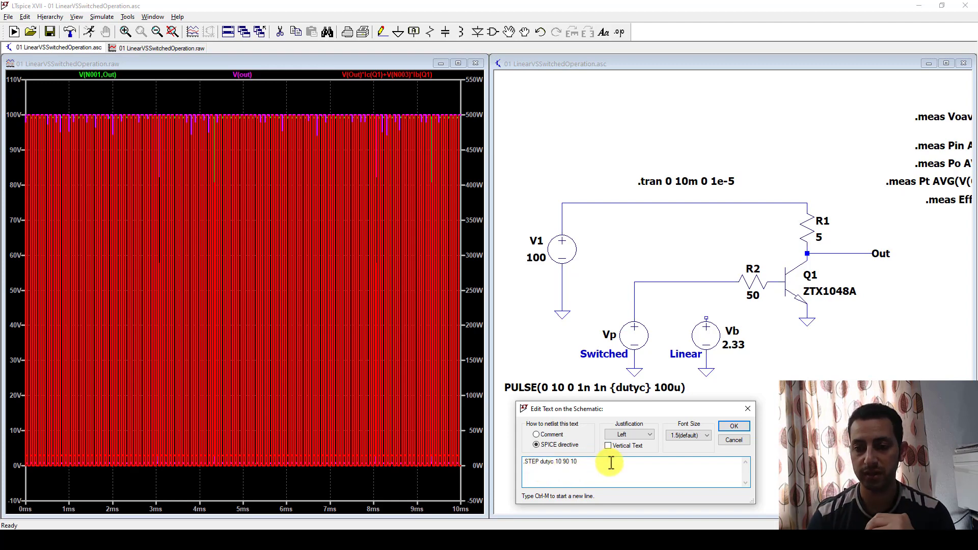
left_click(725, 427)
left_click(567, 407)
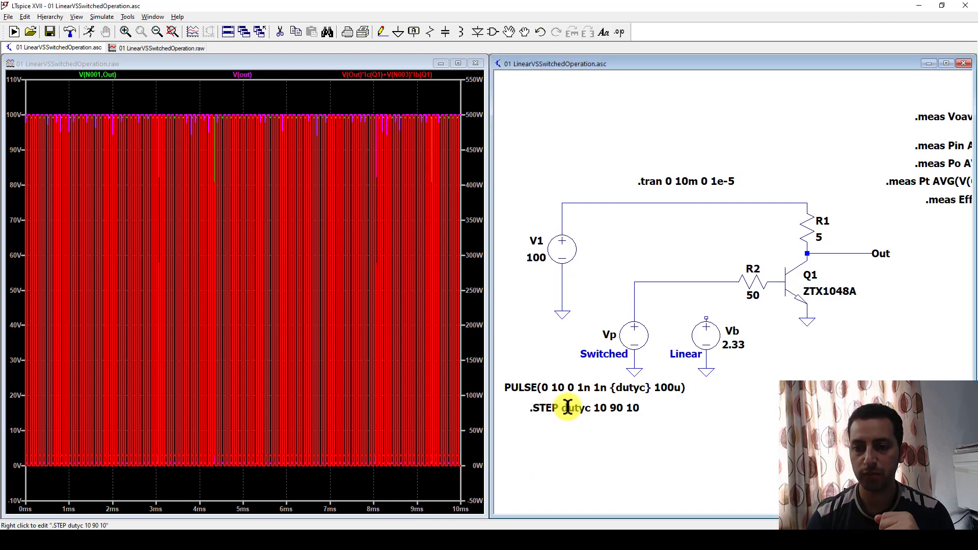
- Insert the missing PARAM keyword into the step directive, making it .STEP PARAM dutyc 10 90 10
right_click(567, 406)
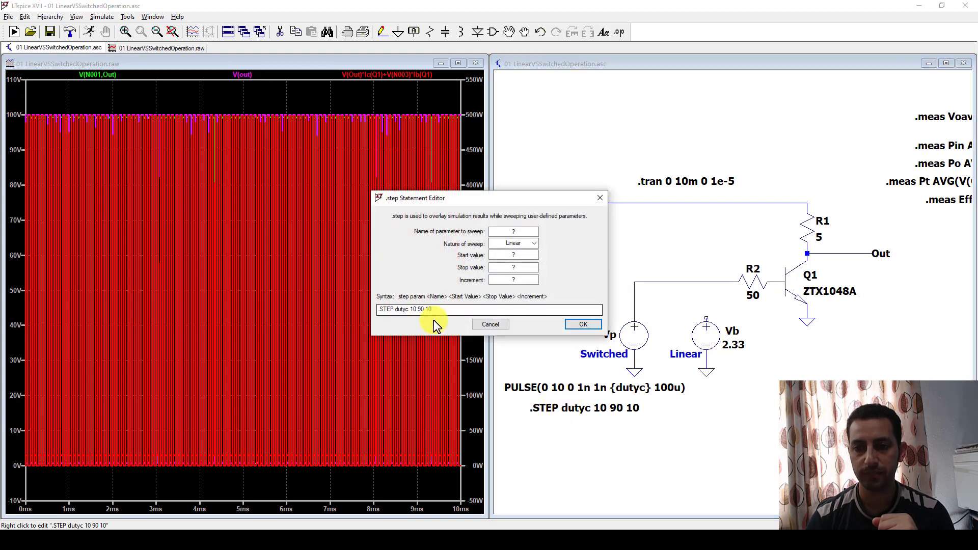
left_click(396, 310)
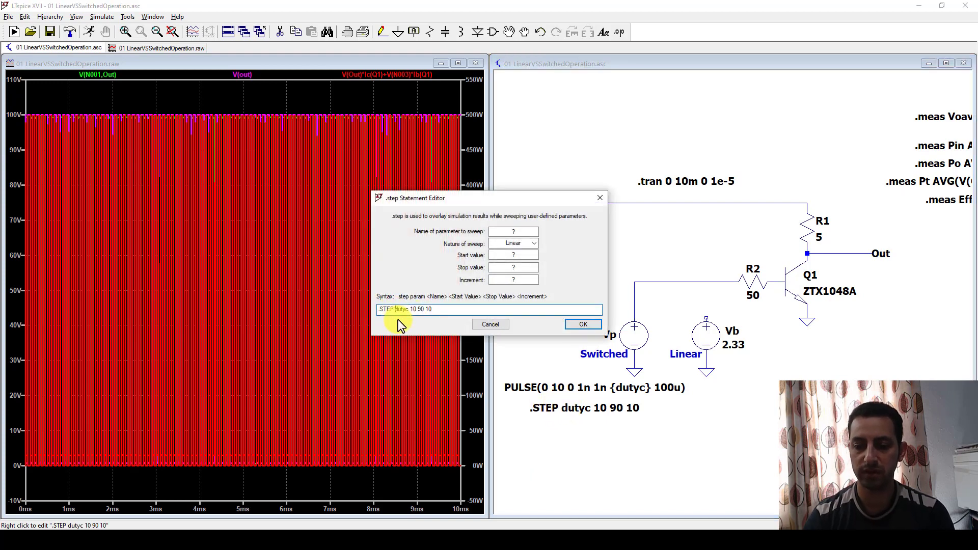
type("PARAM")
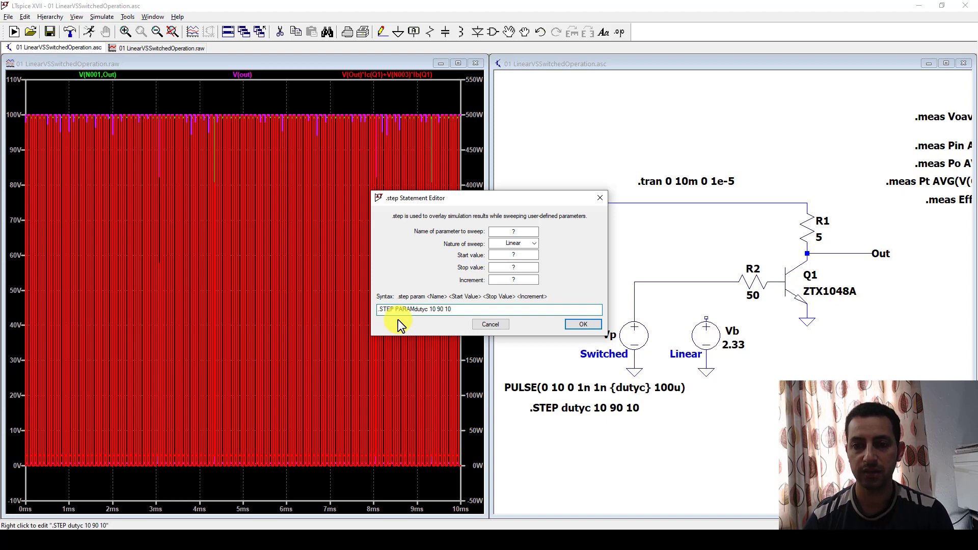
left_click(580, 325)
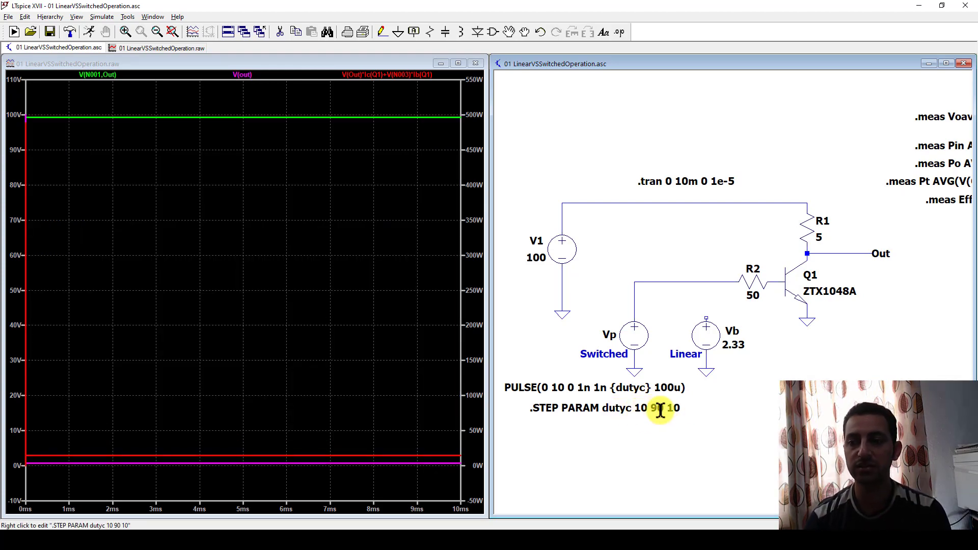
- Add the micro suffix to the sweep's start, stop and increment, giving .STEP PARAM dutyc 10u 90u 10u
right_click(616, 408)
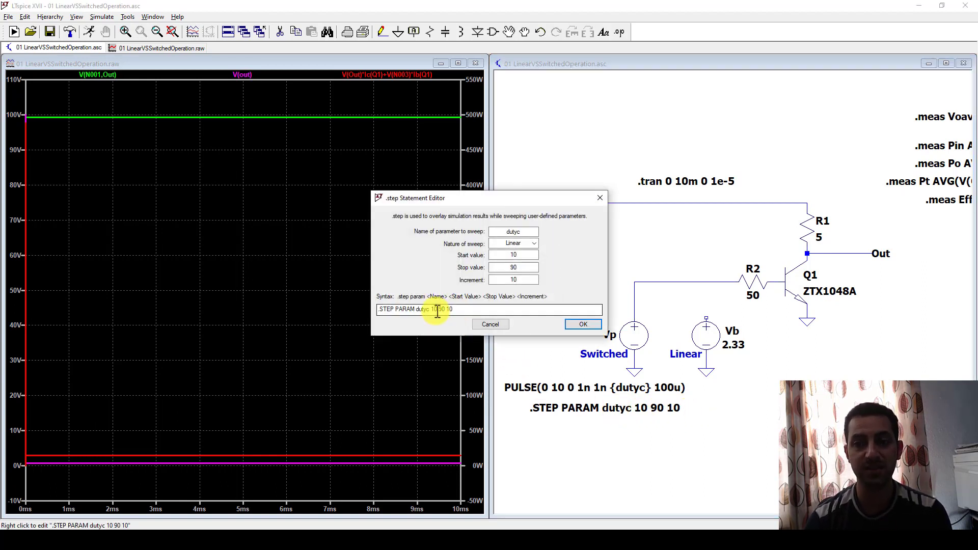
left_click(439, 310)
type("u")
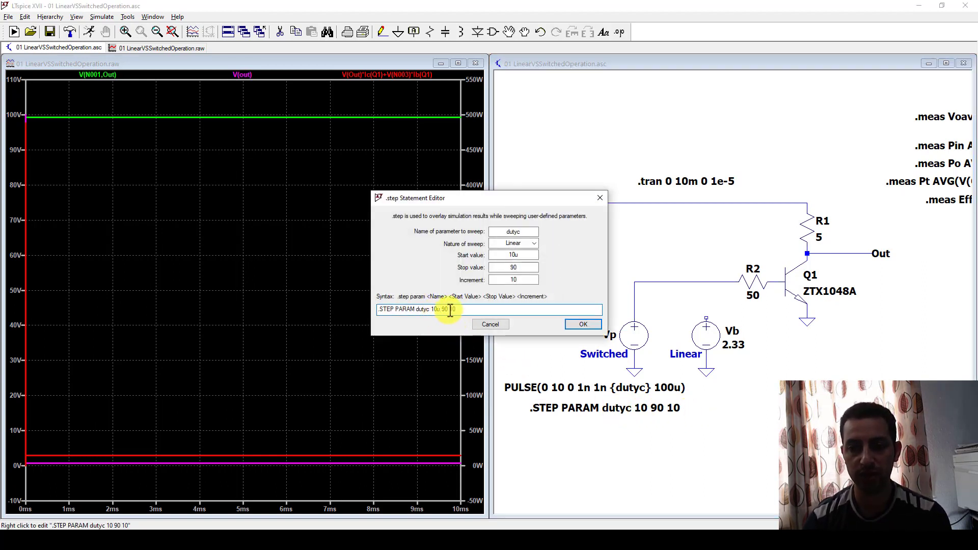
left_click(449, 310)
type("u")
left_click(460, 309)
type("u")
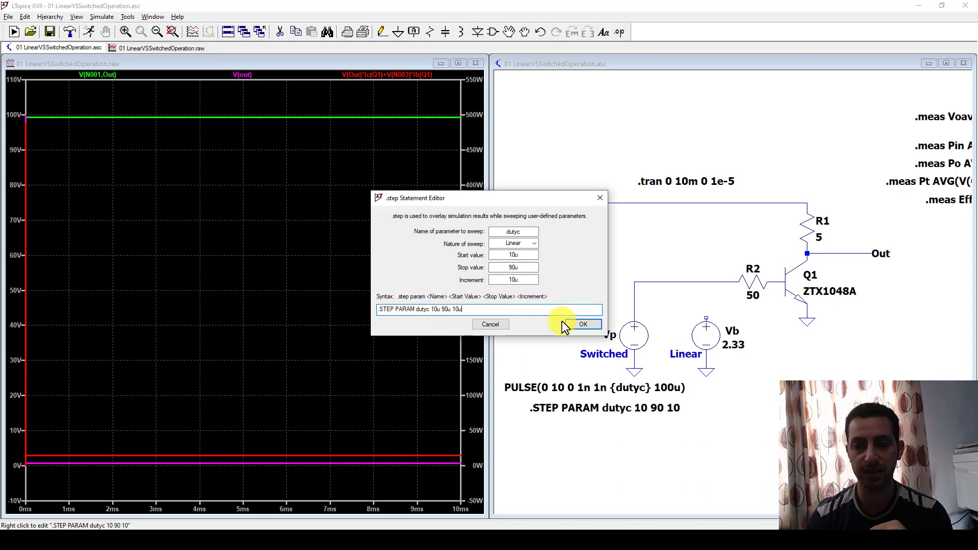
left_click(583, 324)
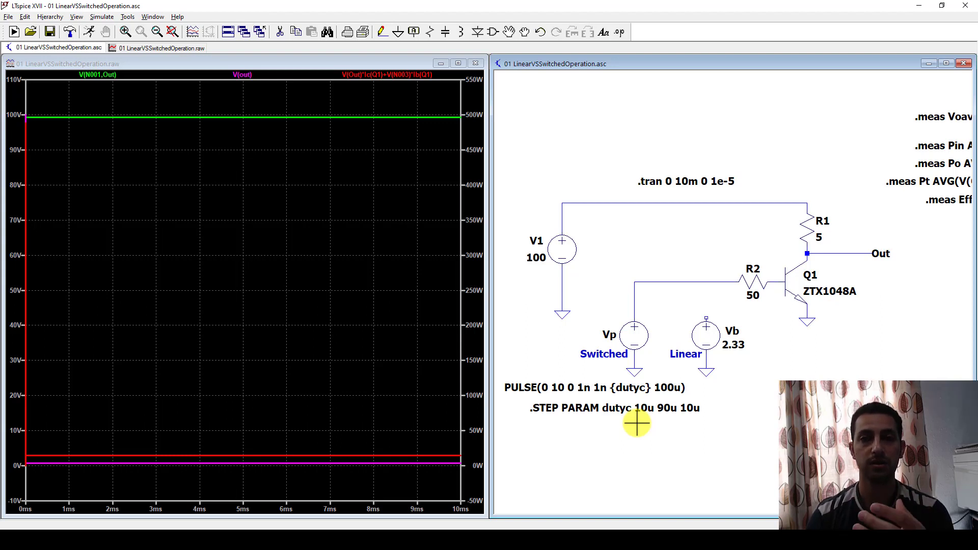
- Run the duty cycle sweep and open its SPICE error log in an enlarged window
left_click(88, 32)
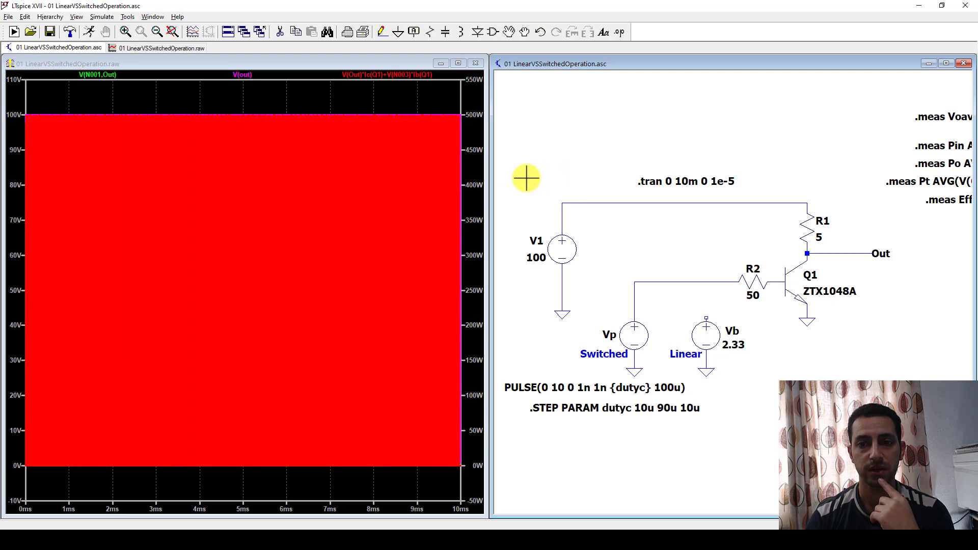
left_click(77, 17)
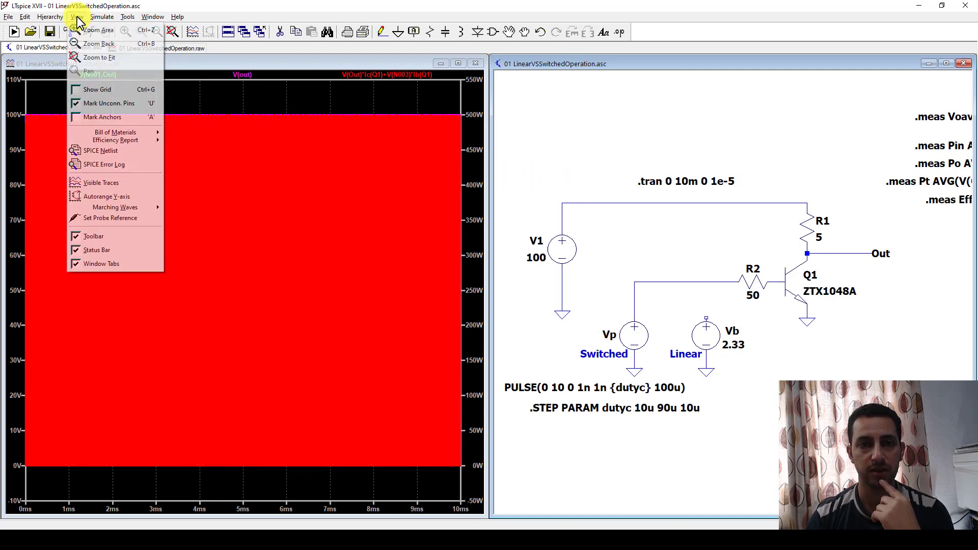
left_click(107, 166)
left_click_drag(448, 84, 424, 50)
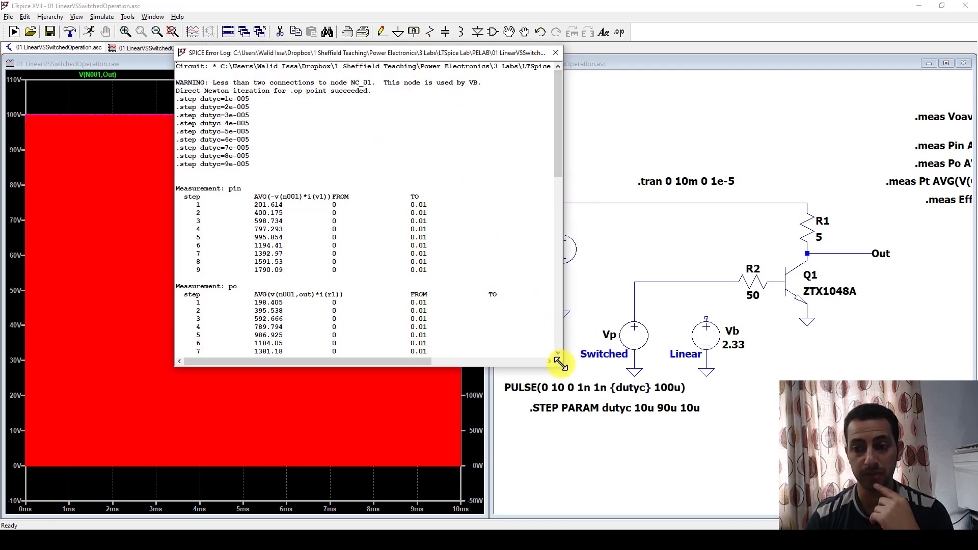
left_click_drag(559, 362, 791, 449)
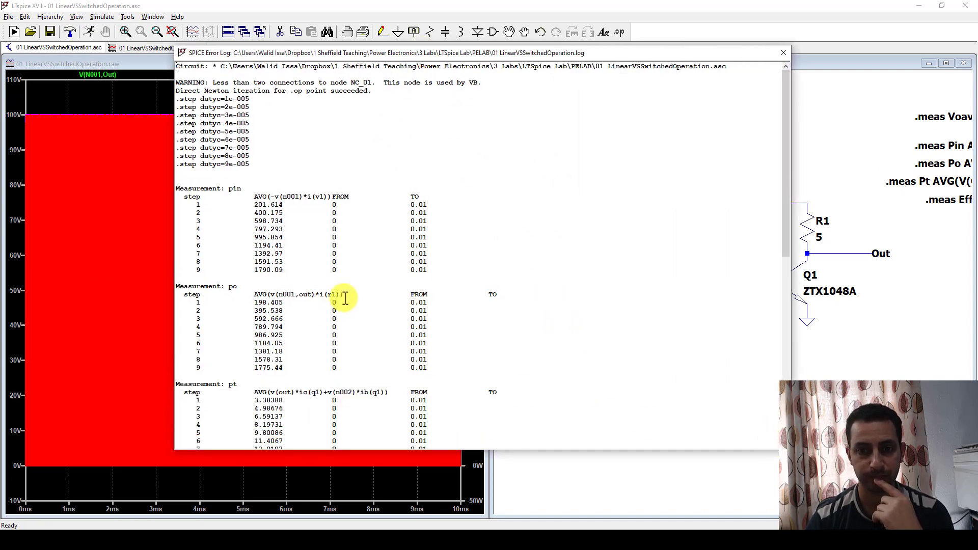
- Examine the swept dutyc values and match the step numbers to the input power measurements in the log
left_click_drag(221, 99, 249, 188)
left_click(257, 160)
left_click(245, 190)
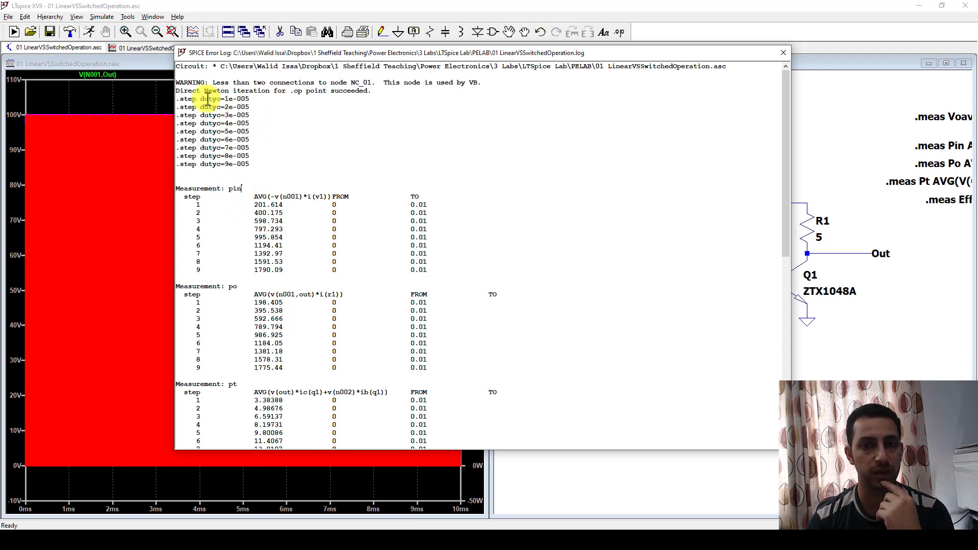
left_click_drag(225, 99, 253, 99)
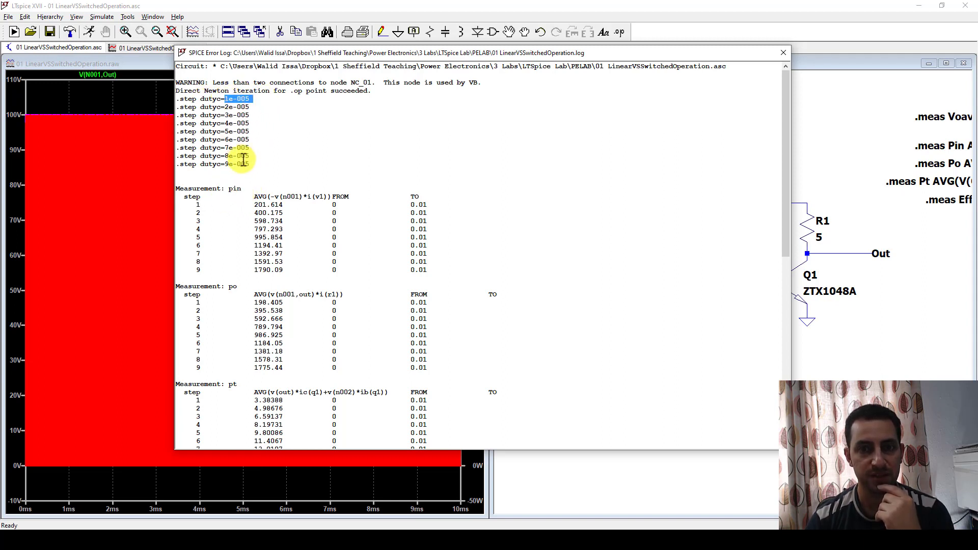
left_click_drag(249, 164, 225, 164)
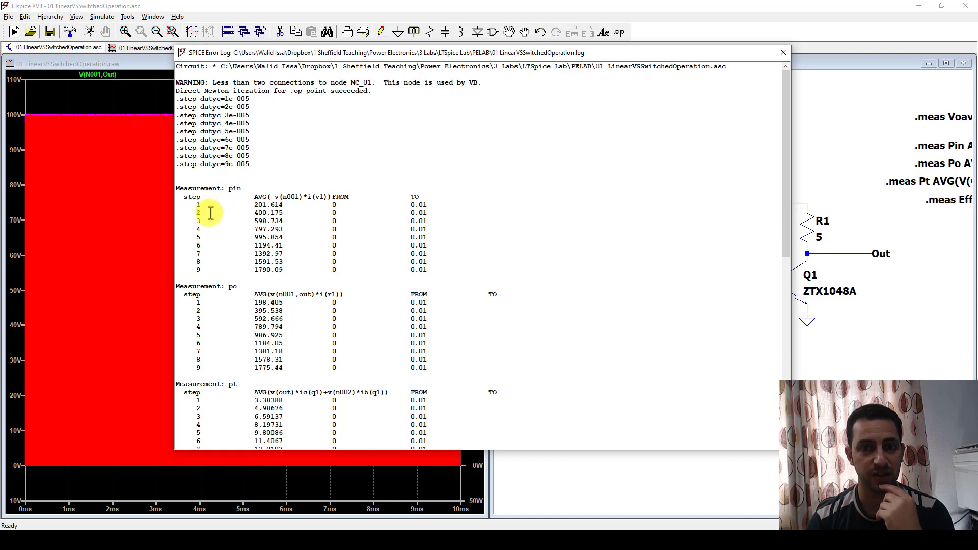
left_click_drag(197, 206, 197, 267)
left_click(200, 269)
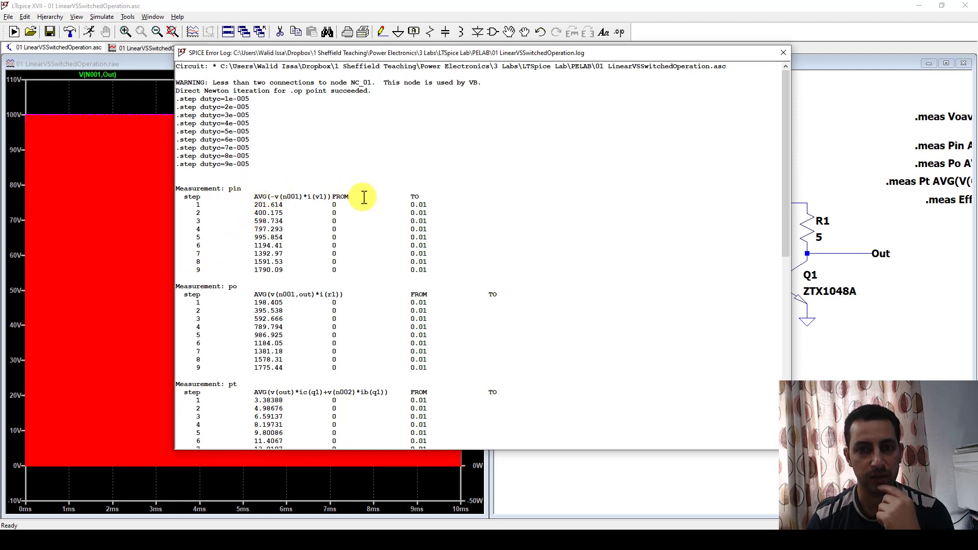
double_click(236, 190)
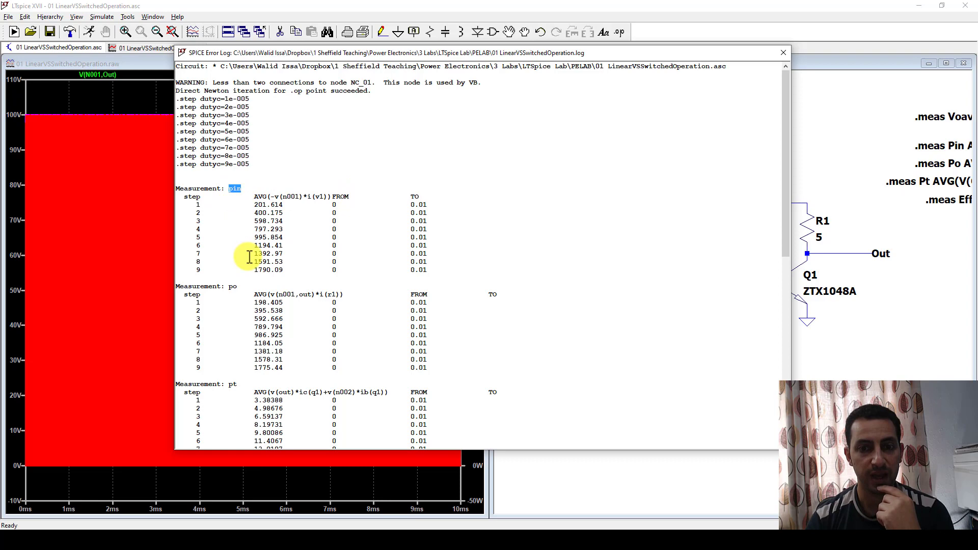
double_click(231, 287)
left_click(236, 237)
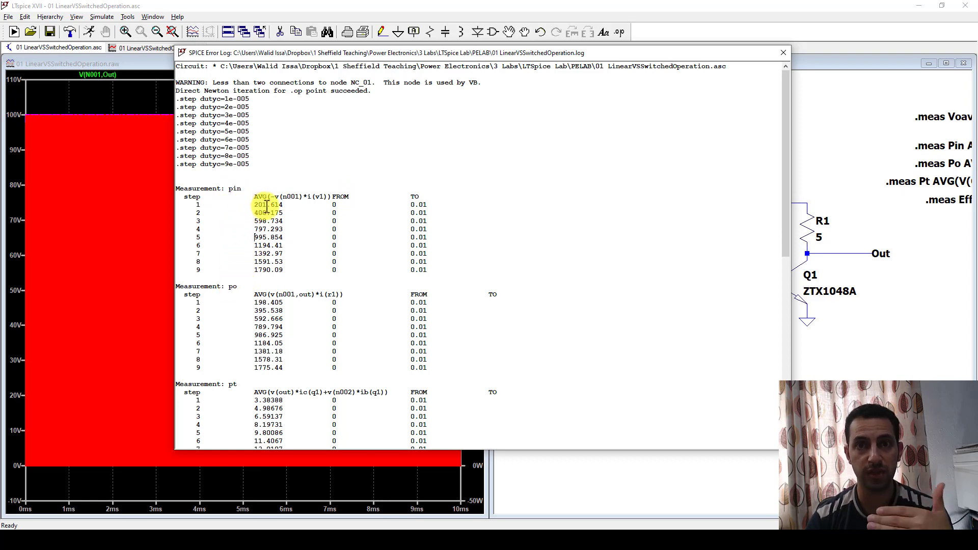
left_click_drag(271, 205, 259, 204)
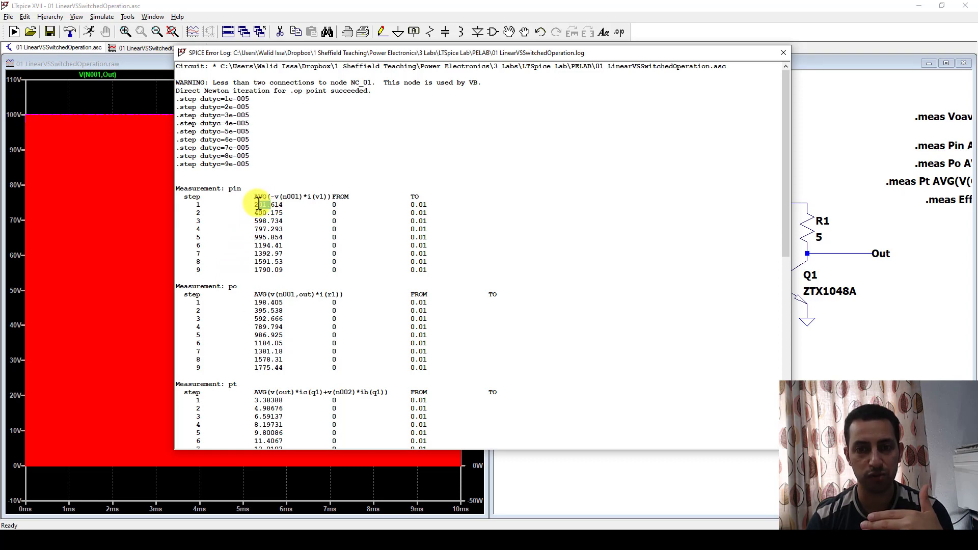
mouse_move(275, 270)
left_mouse_down()
mouse_move(256, 269)
mouse_move(275, 270)
left_mouse_up()
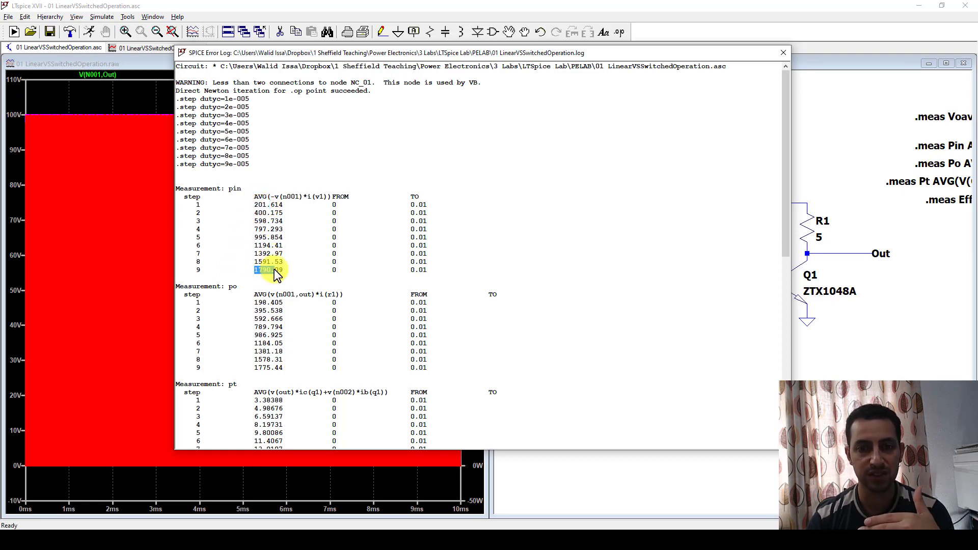
left_click(275, 270)
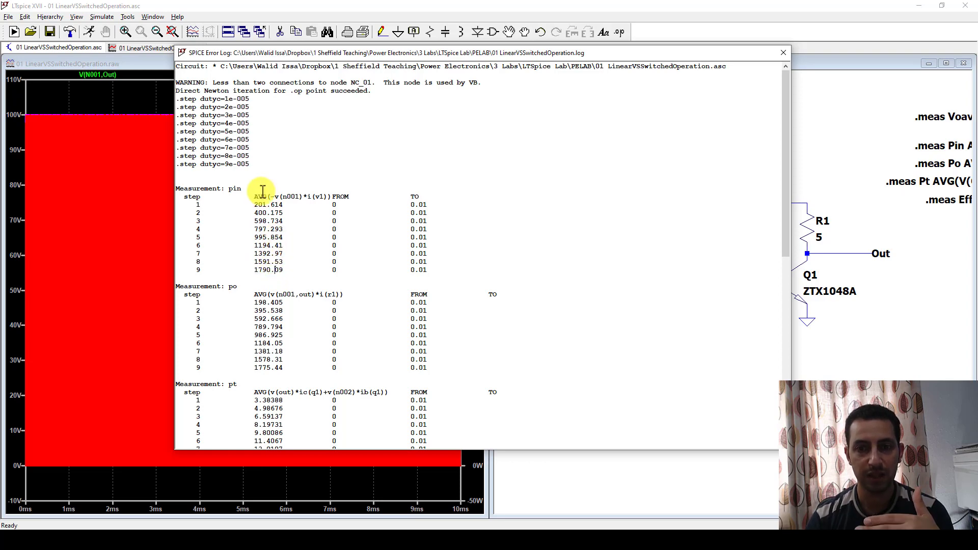
- Examine how output power, transistor loss, efficiency and average output voltage vary across the duty cycle steps
scroll(280, 209, "down", 15)
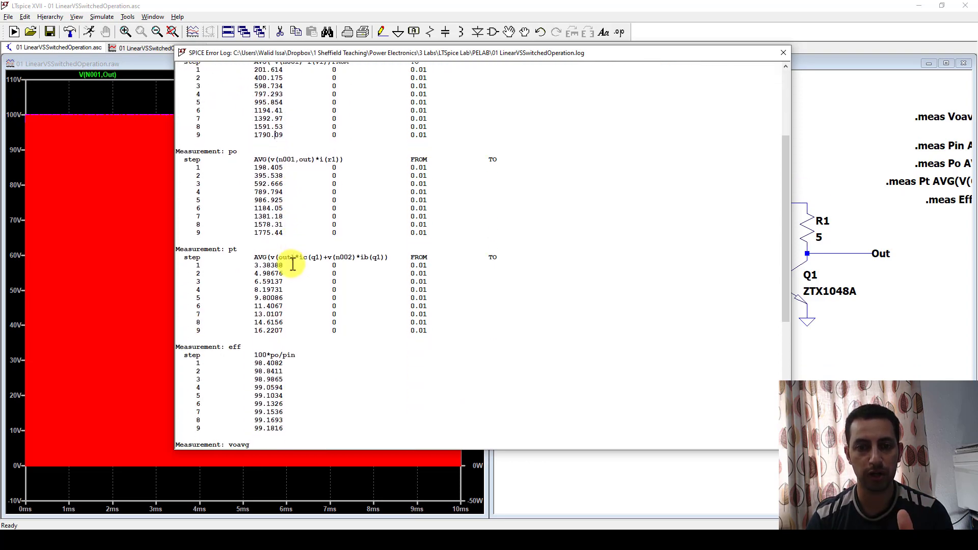
scroll(273, 194, "up", 7)
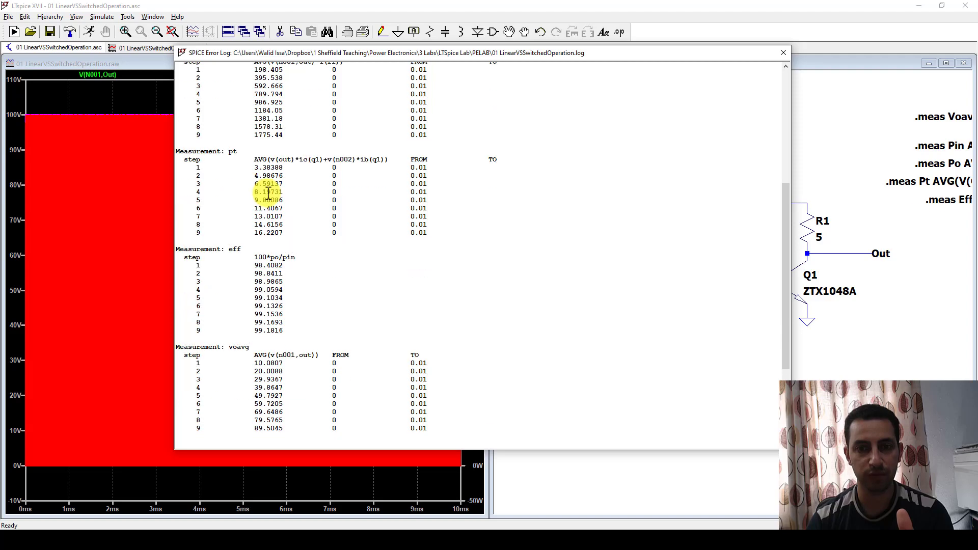
scroll(251, 176, "up", 1)
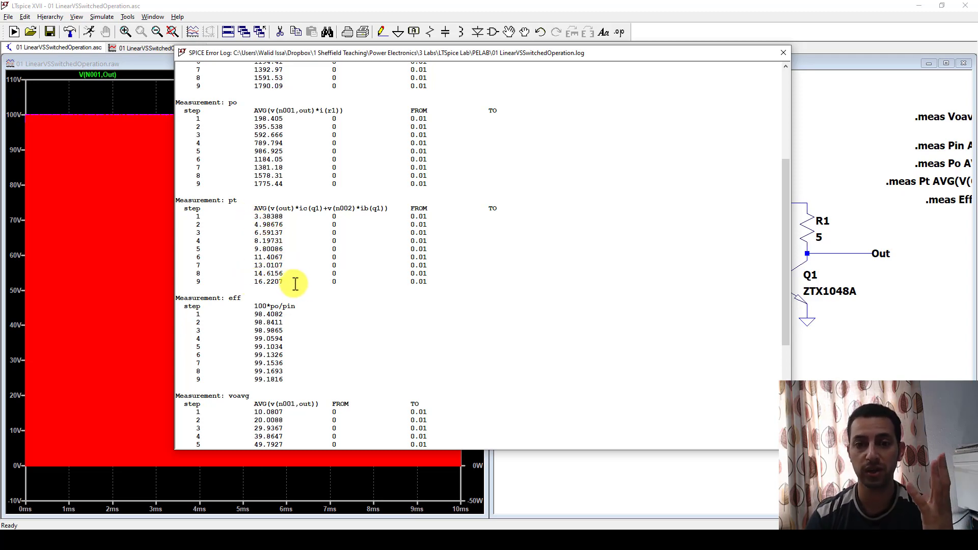
scroll(257, 275, "down", 2)
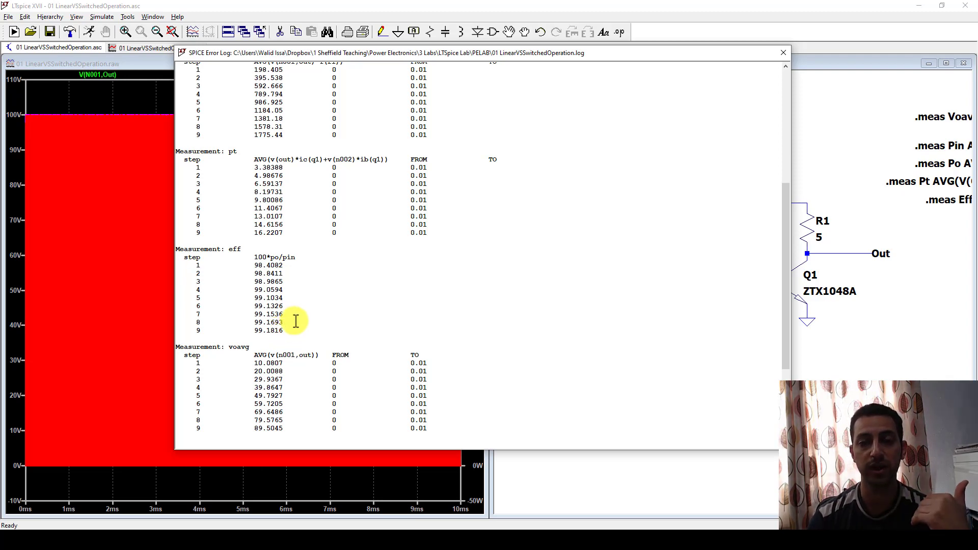
scroll(297, 319, "down", 2)
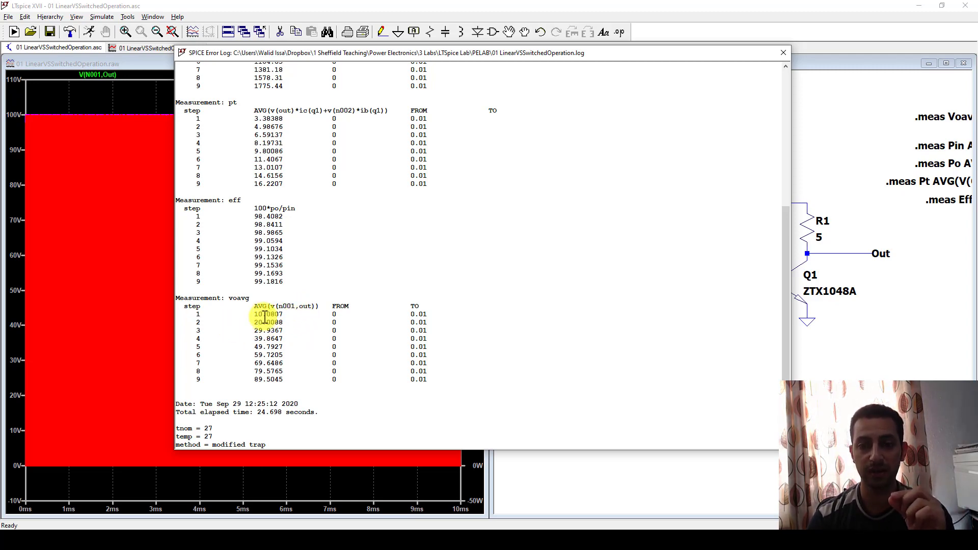
left_click_drag(254, 314, 266, 339)
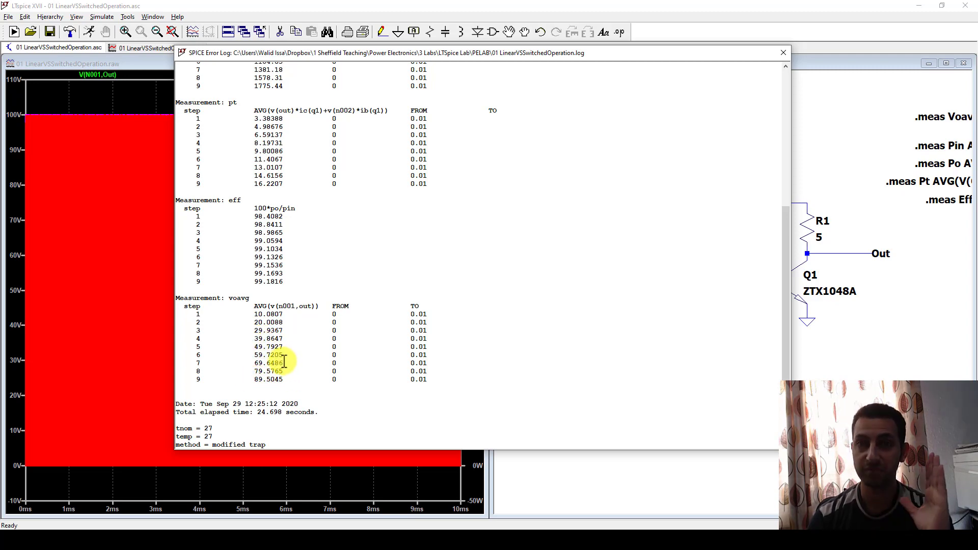
scroll(293, 356, "up", 4)
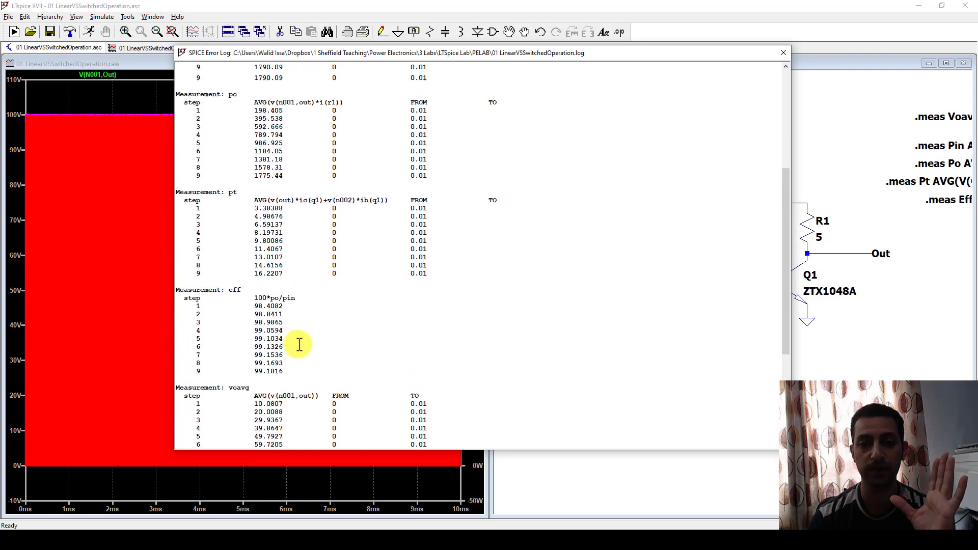
- Find the eff measurement in the SPICE error log and open a waveform plot of the stepped measurement data
scroll(296, 339, "up", 5)
scroll(293, 329, "down", 8)
left_click_drag(285, 299, 236, 235)
left_click(235, 234)
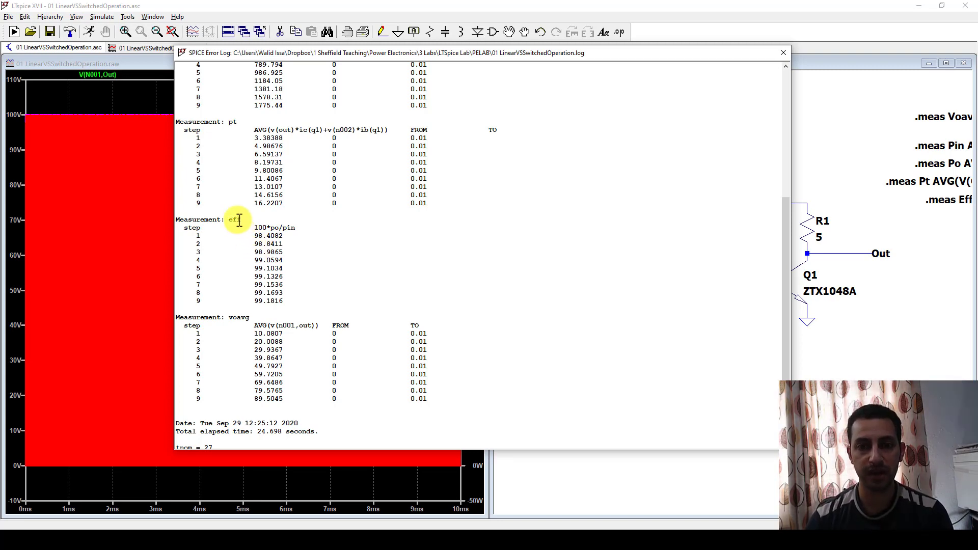
right_click(237, 220)
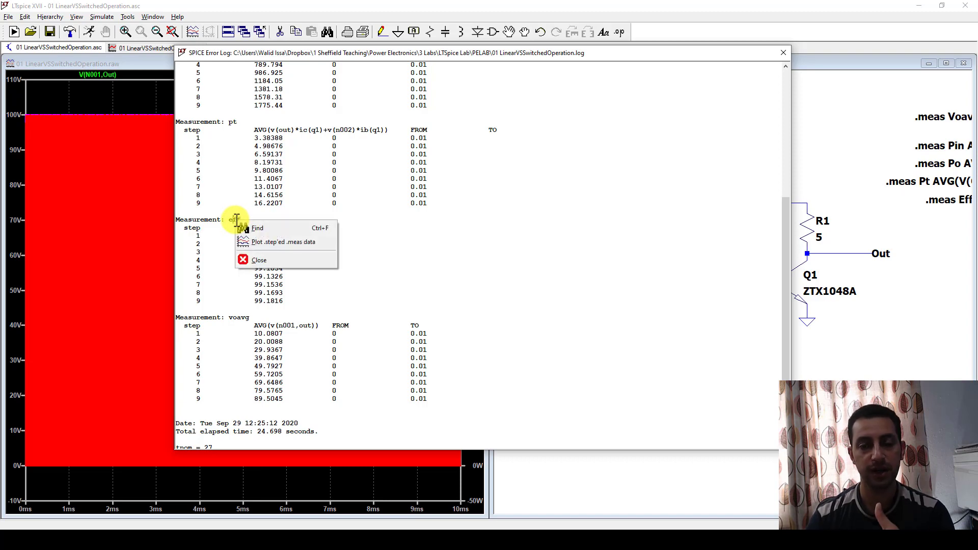
left_click(295, 242)
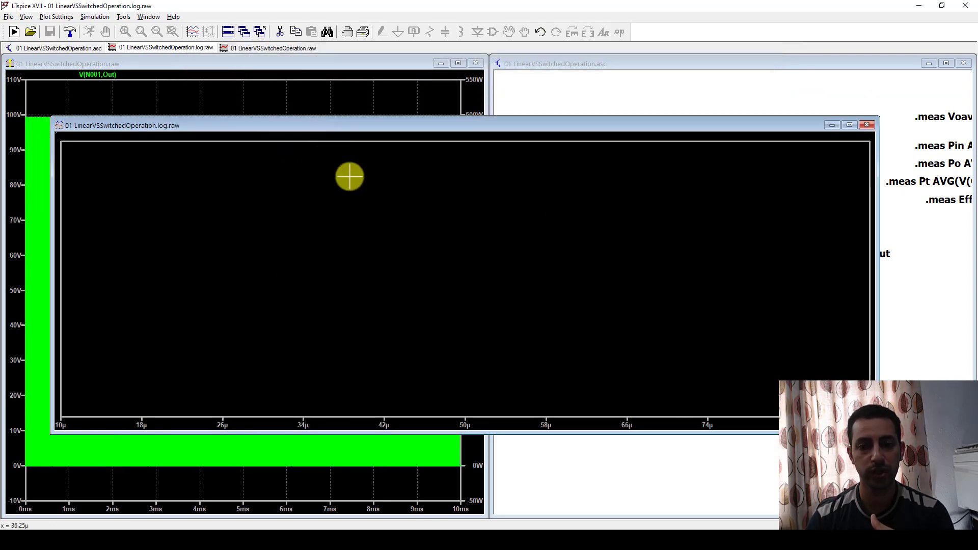
- Add the eff trace to the empty stepped-data plot, view efficiency against duty cycle, and close the plot window
right_click(395, 207)
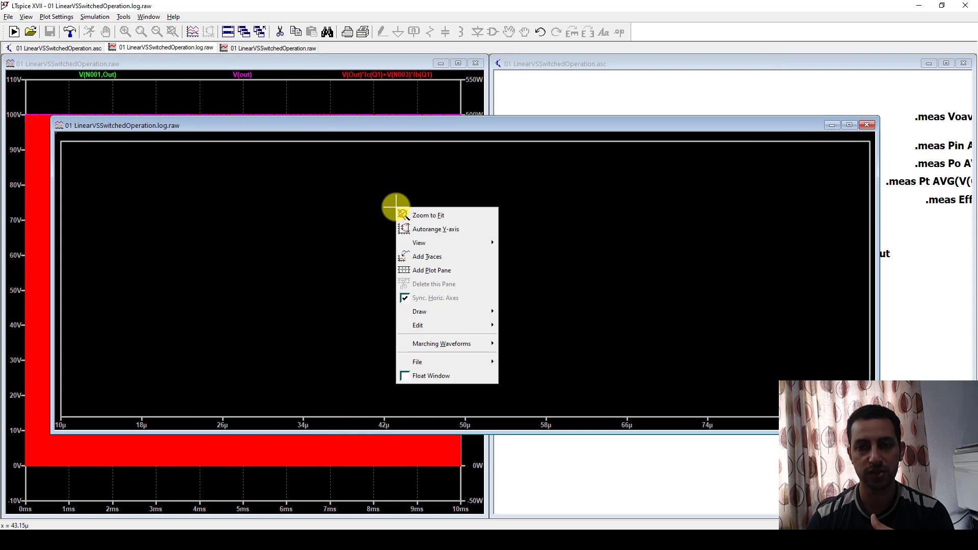
left_click(423, 257)
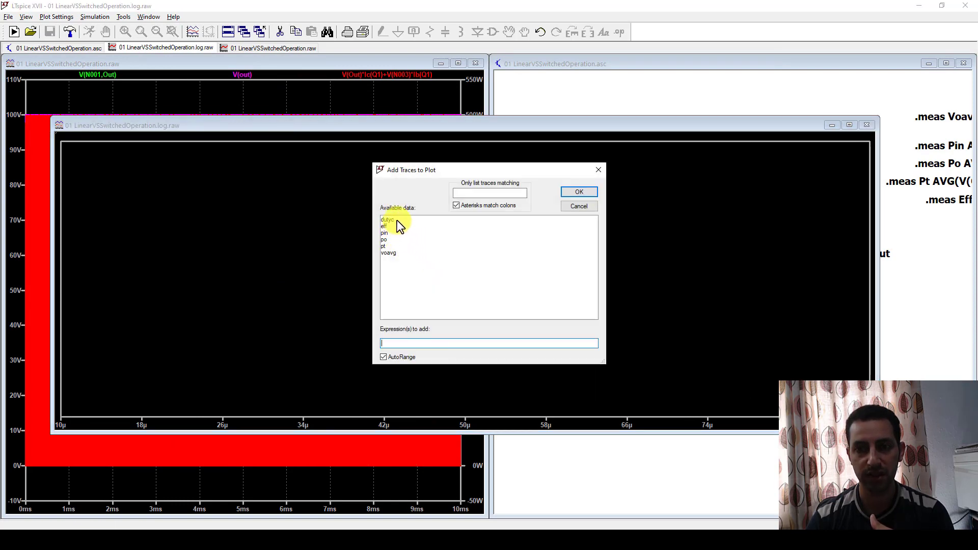
left_click(384, 226)
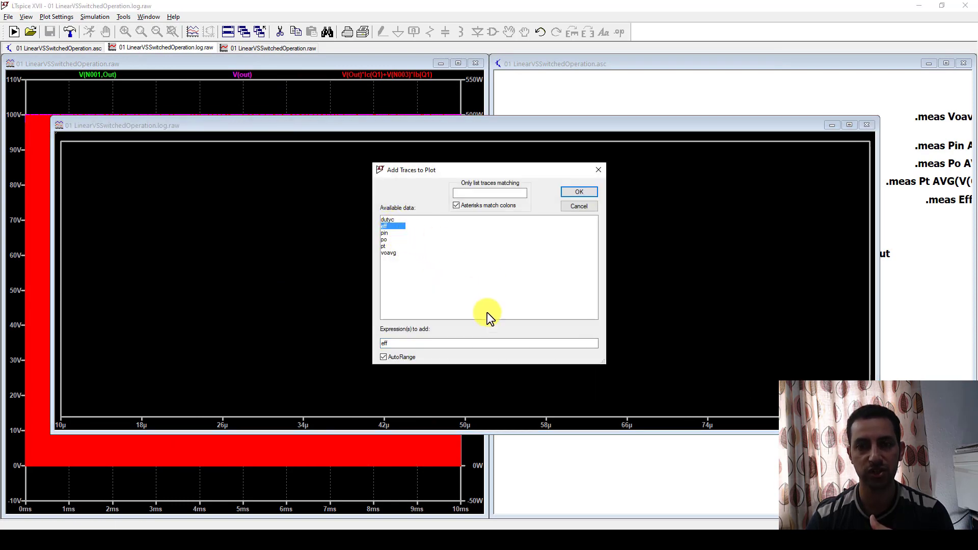
left_click(569, 194)
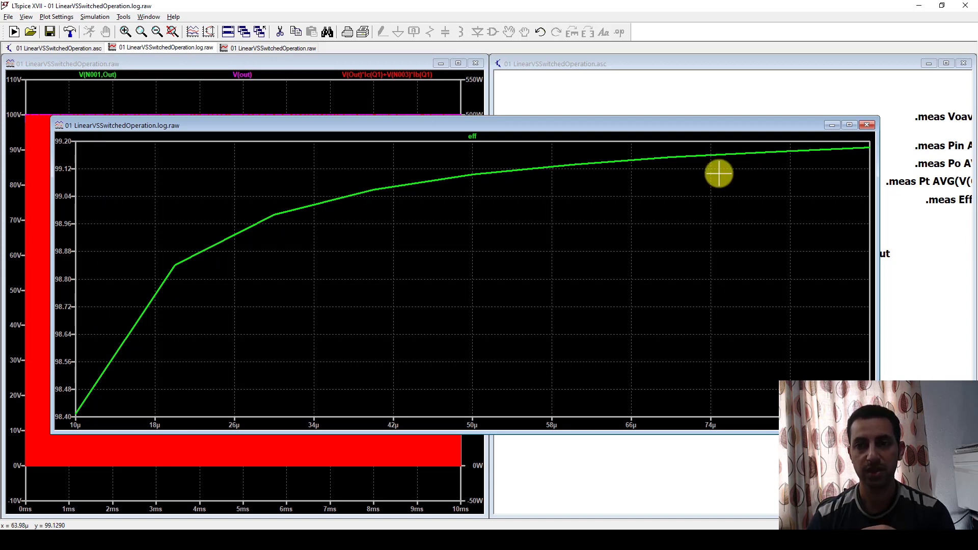
left_click(868, 125)
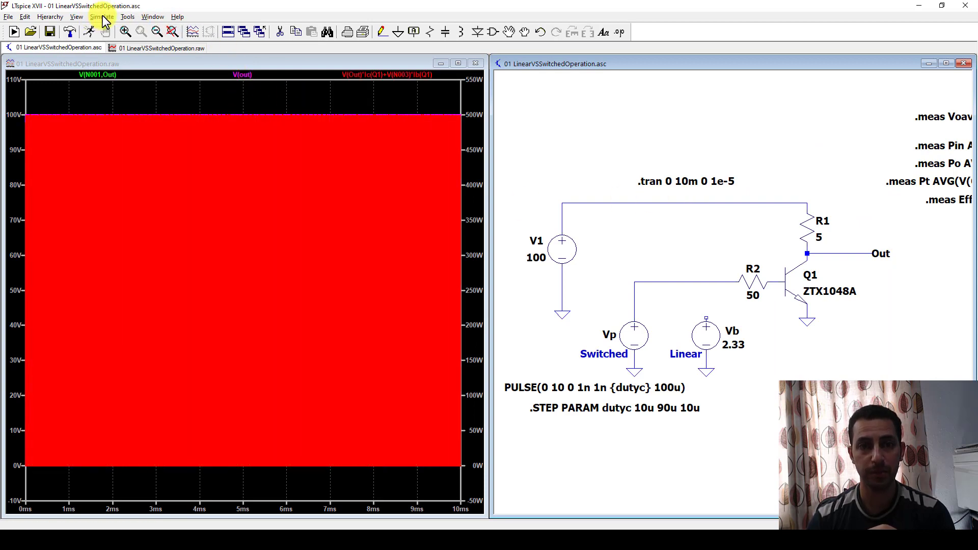
- Reopen the SPICE error log from the schematic and find the voavg measurement
left_click(101, 16)
left_click(100, 17)
left_click(76, 17)
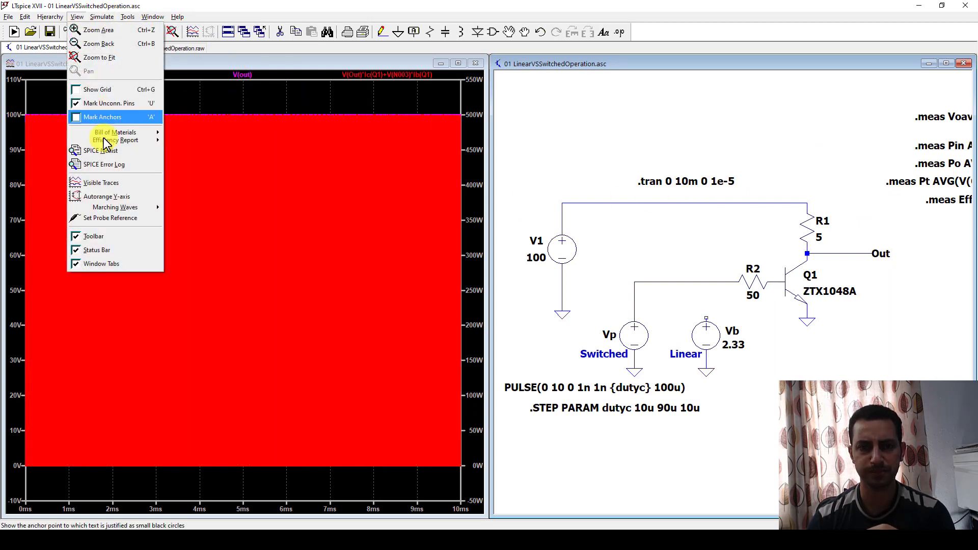
left_click(118, 164)
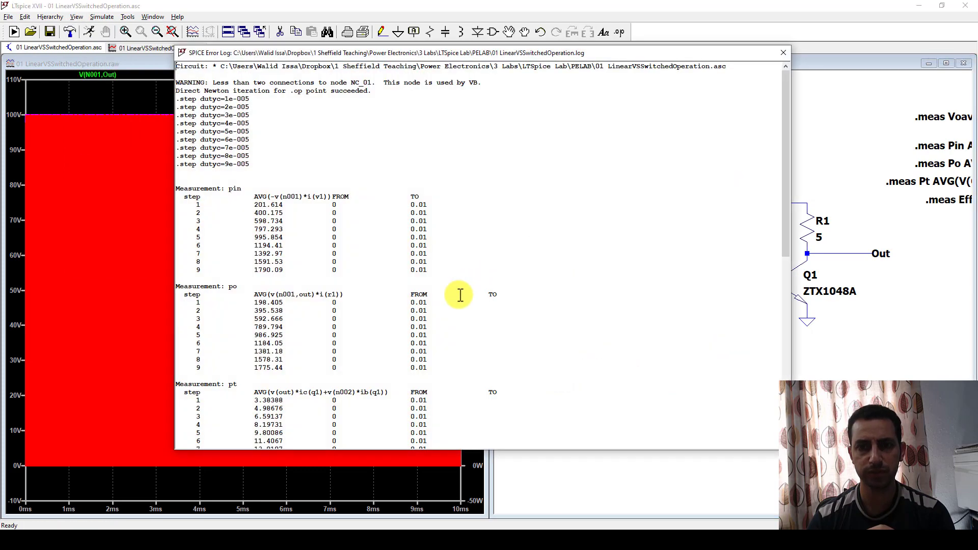
scroll(338, 320, "down", 15)
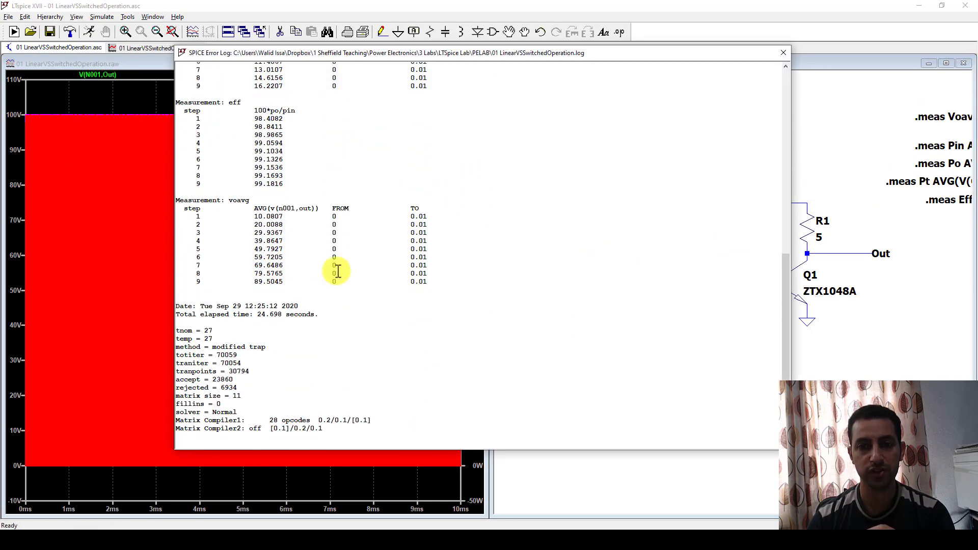
- Plot the log's stepped measurement data in a new waveform window and add the voavg trace
right_click(242, 216)
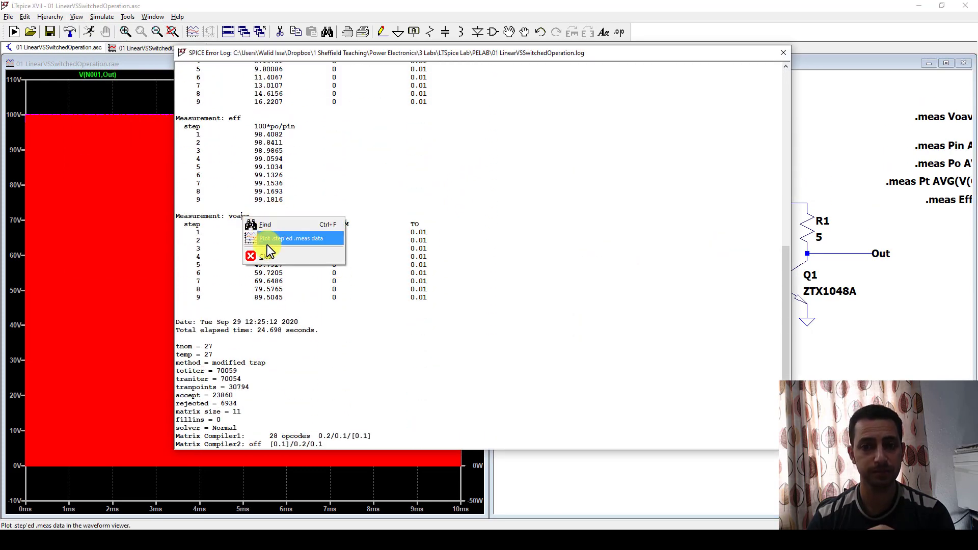
left_click(267, 240)
right_click(495, 229)
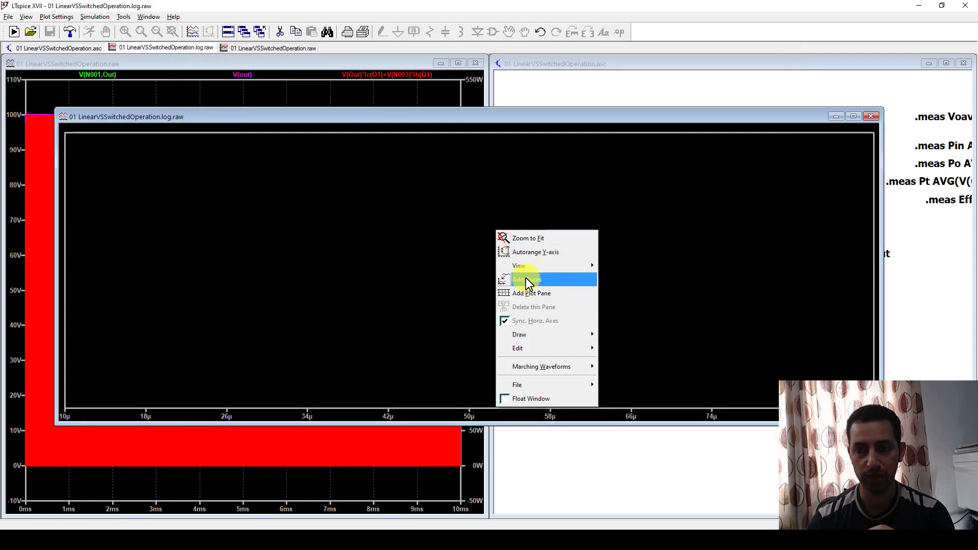
left_click(526, 282)
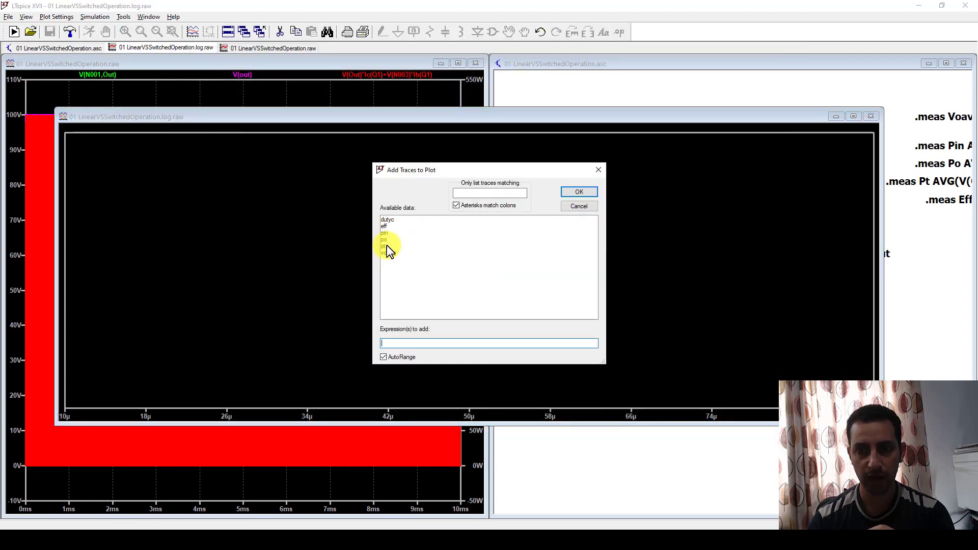
left_click(579, 192)
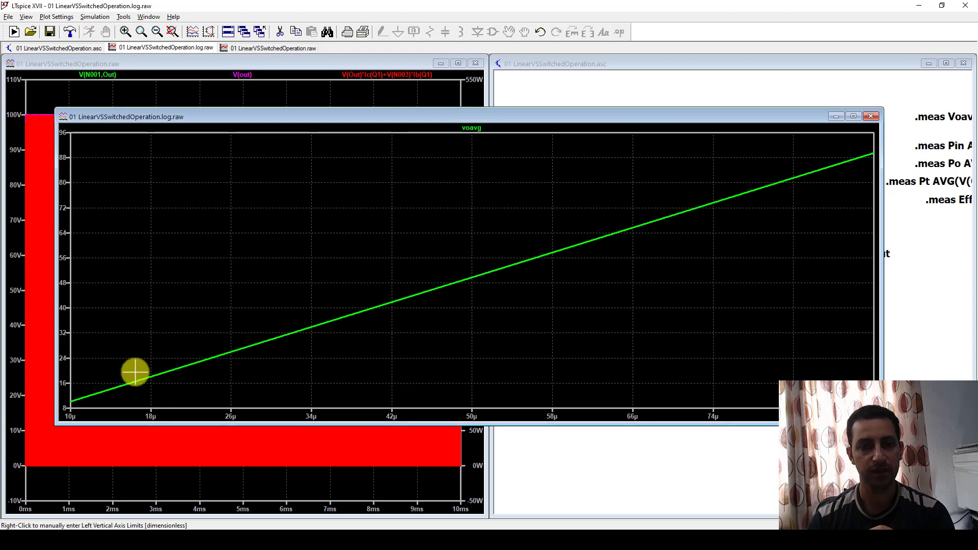